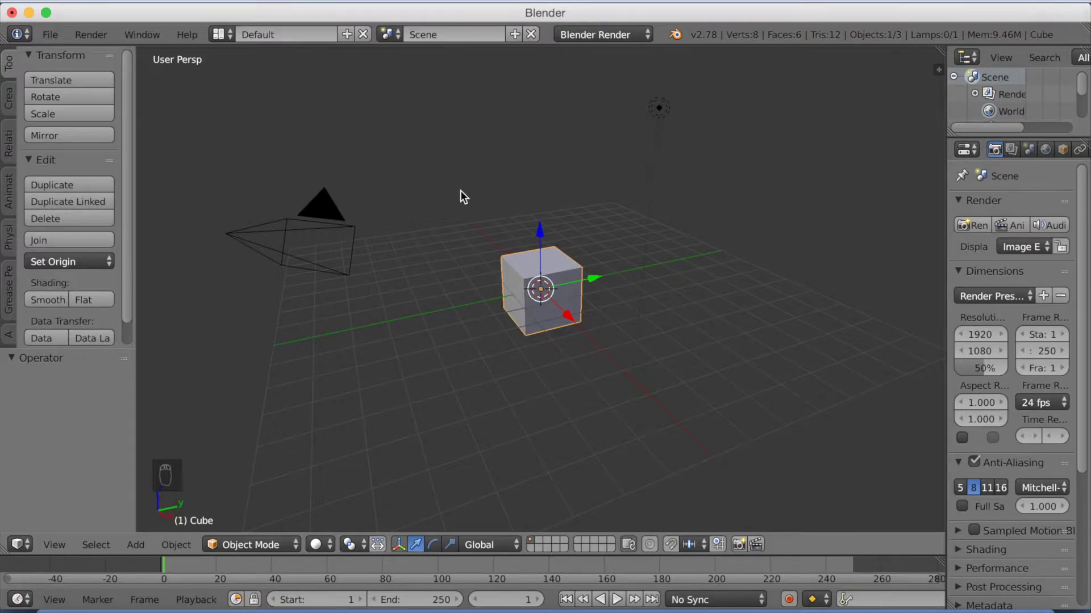
# Step: Switch Blender's render engine to Cycles Render, then bring Chrome with the Animation Nodes releases page forward
pyautogui.click(570, 31)
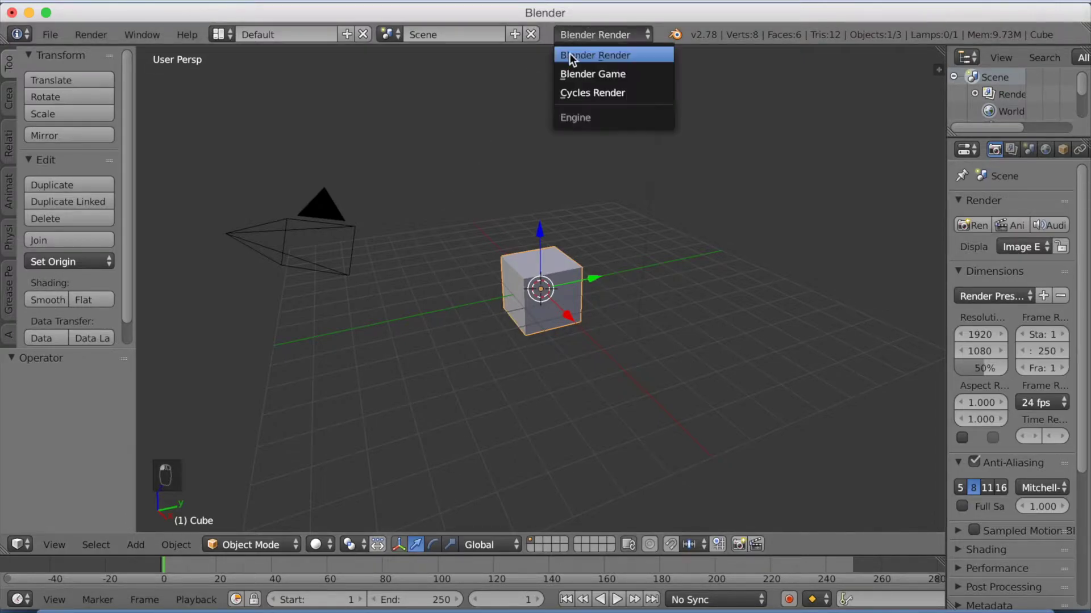
pyautogui.click(581, 92)
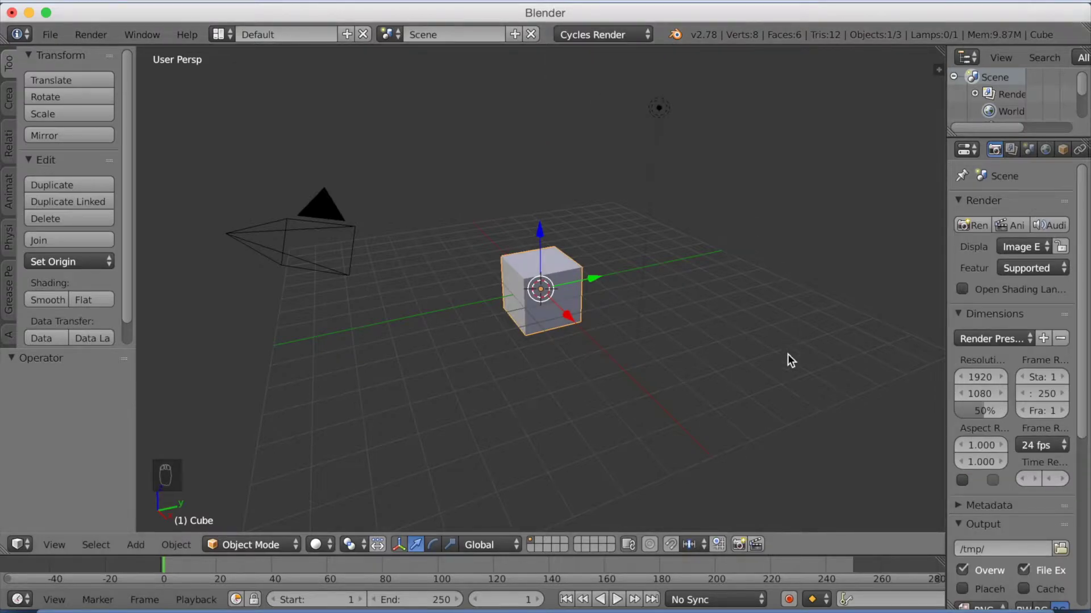
pyautogui.click(825, 605)
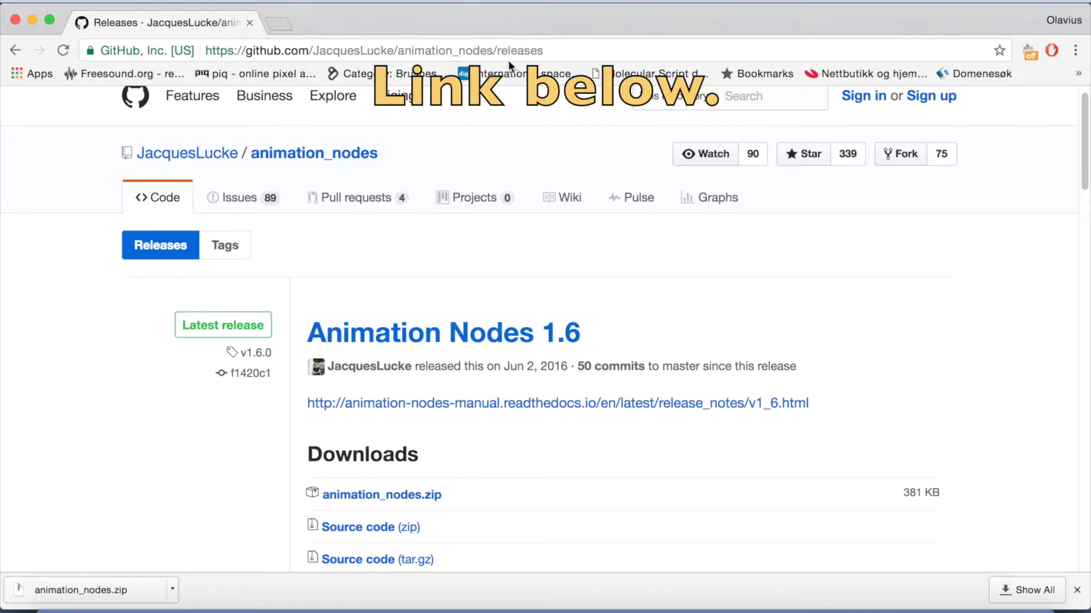
# Step: Save the Animation Nodes 1.6 animation_nodes.zip into Documents, replacing the old copy, and return to Blender
pyautogui.click(417, 497)
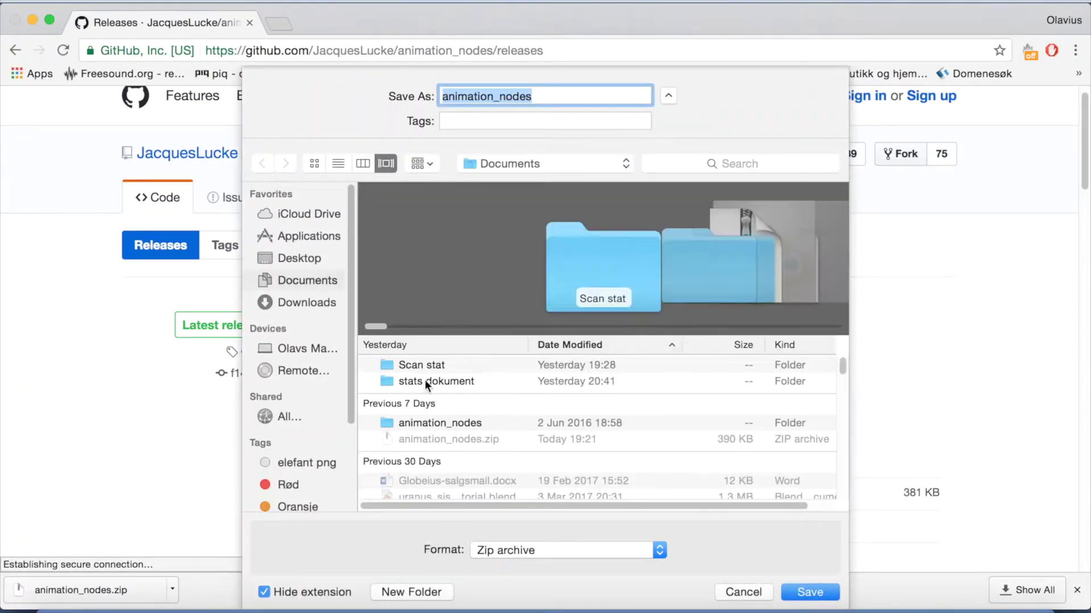
pyautogui.click(811, 593)
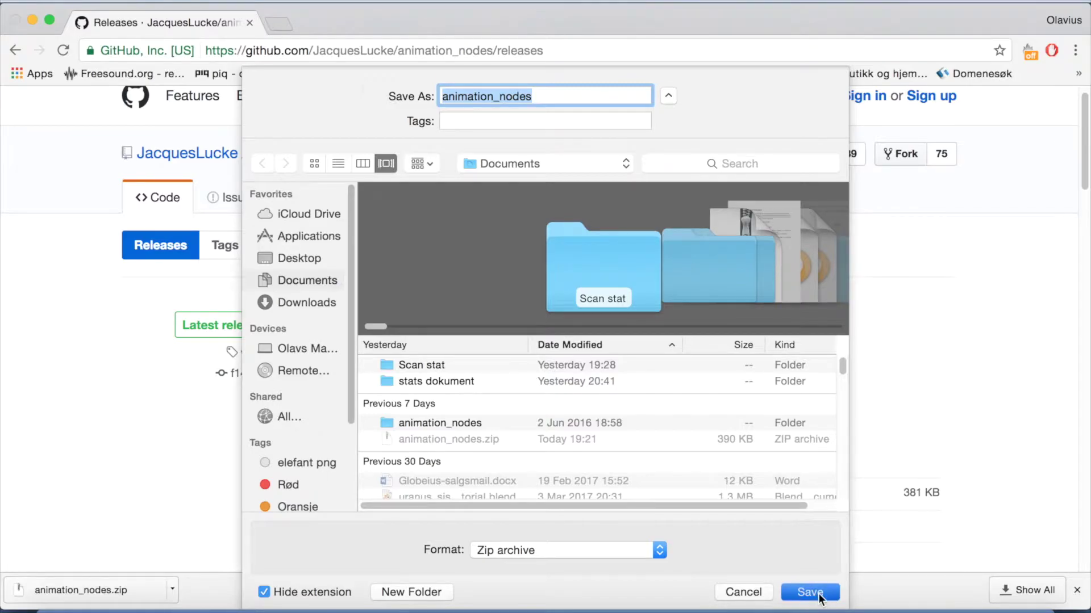
pyautogui.click(666, 189)
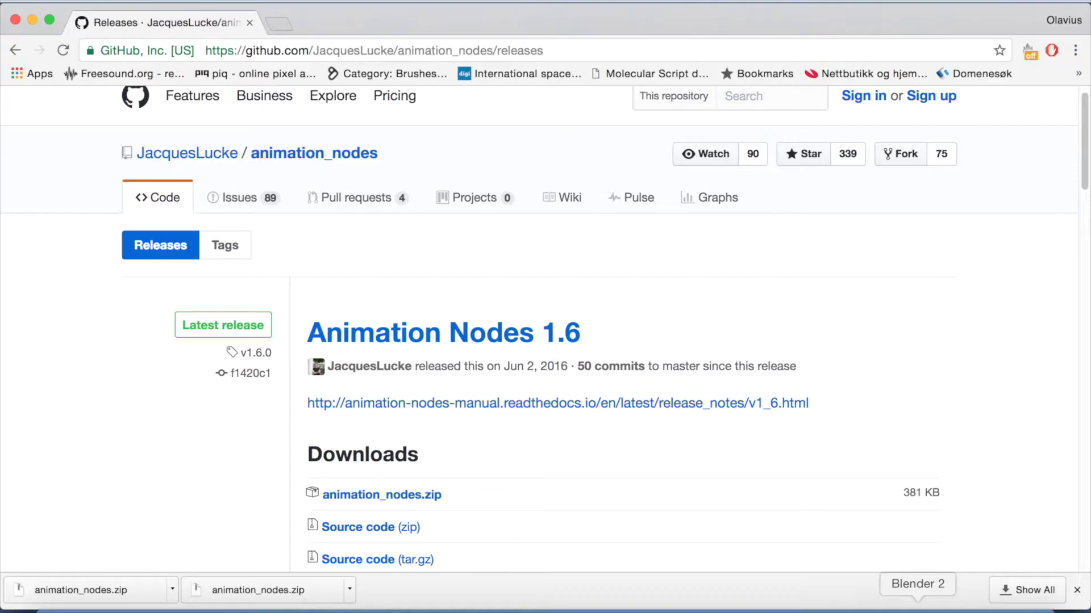
pyautogui.click(917, 609)
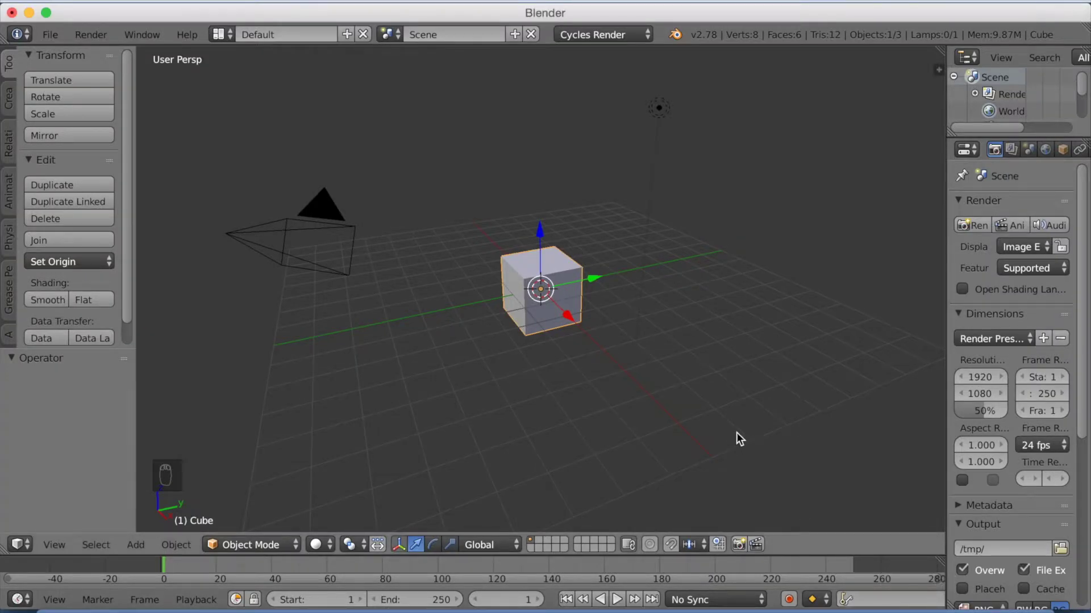
# Step: Install the add-on from Documents/animation_nodes.zip via User Preferences > Add-ons
pyautogui.click(50, 34)
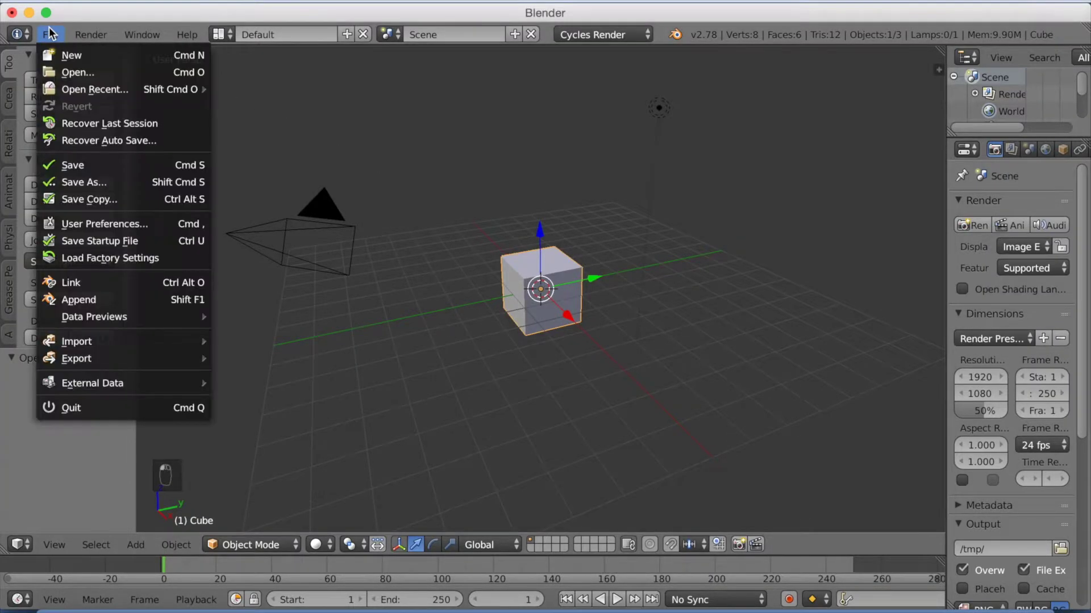
pyautogui.click(153, 221)
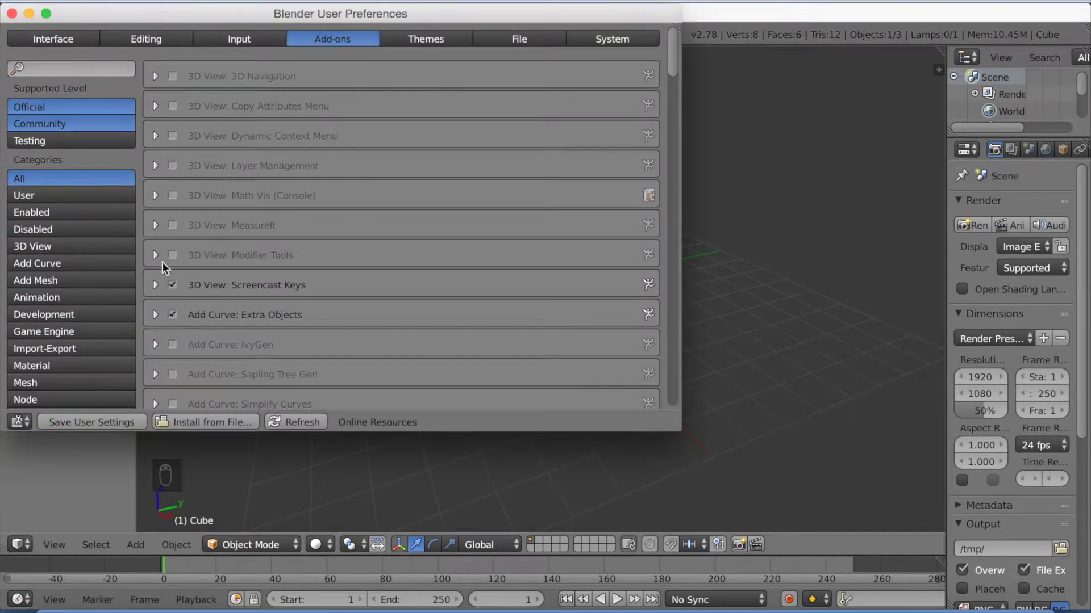
pyautogui.click(190, 423)
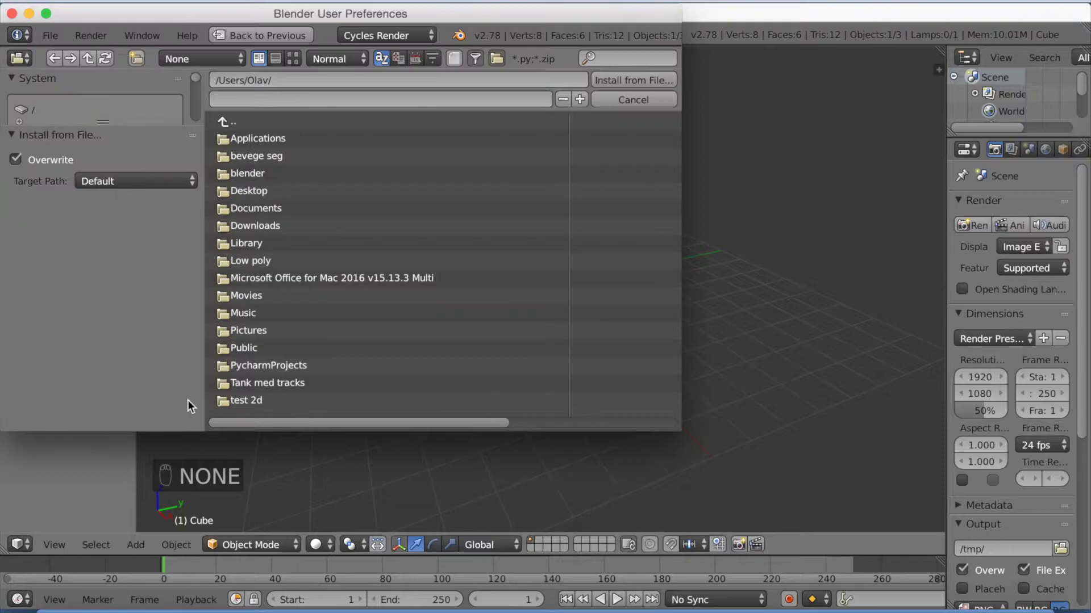
pyautogui.moveTo(95, 135); pyautogui.dragTo(82, 339)
pyautogui.click(73, 230)
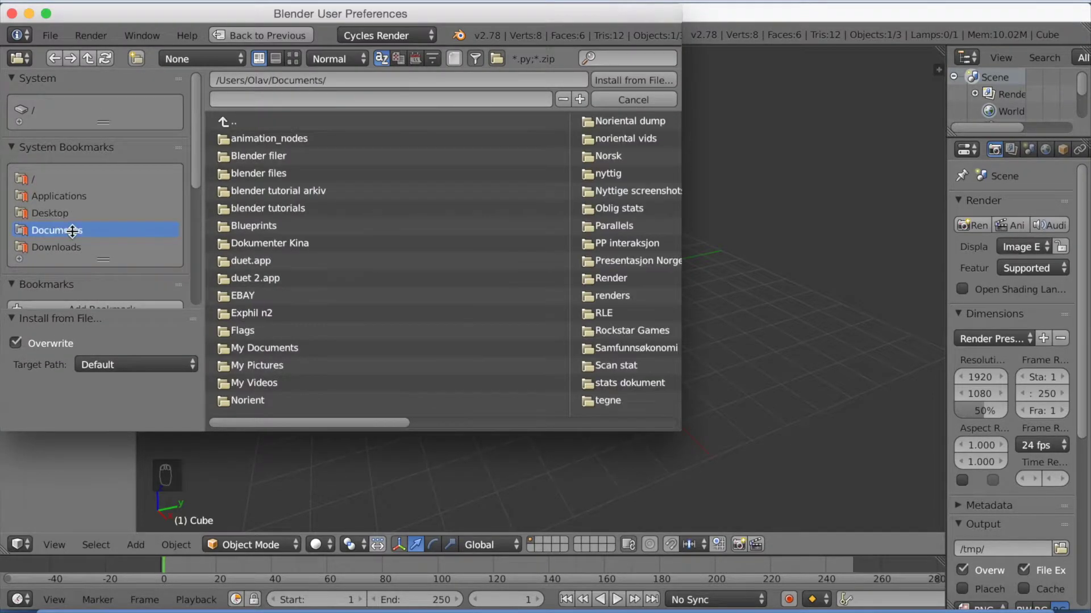
pyautogui.moveTo(275, 422); pyautogui.dragTo(613, 413)
pyautogui.click(416, 243)
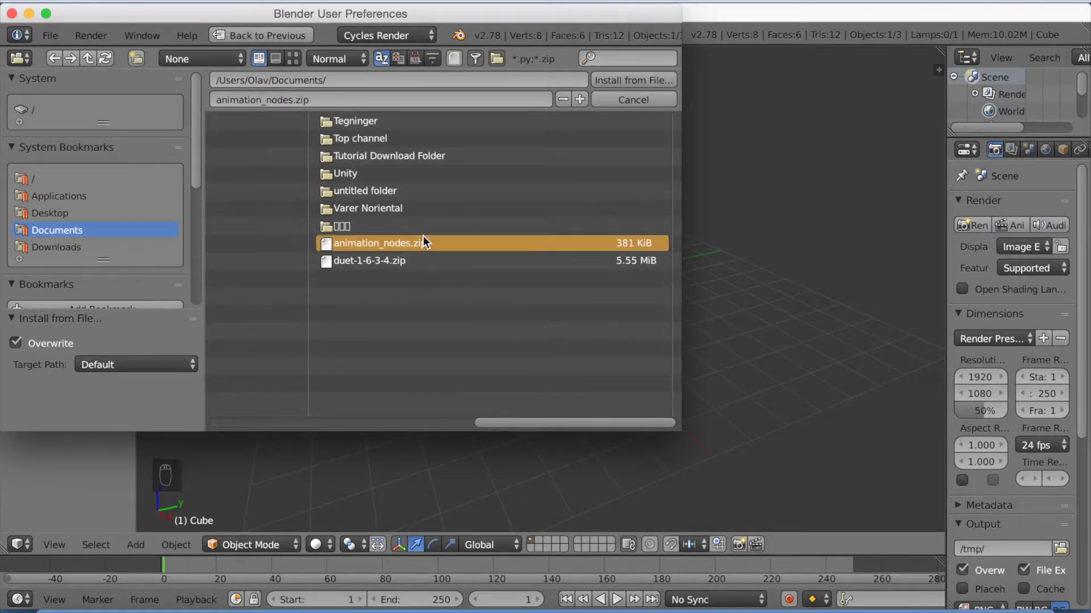
pyautogui.click(619, 80)
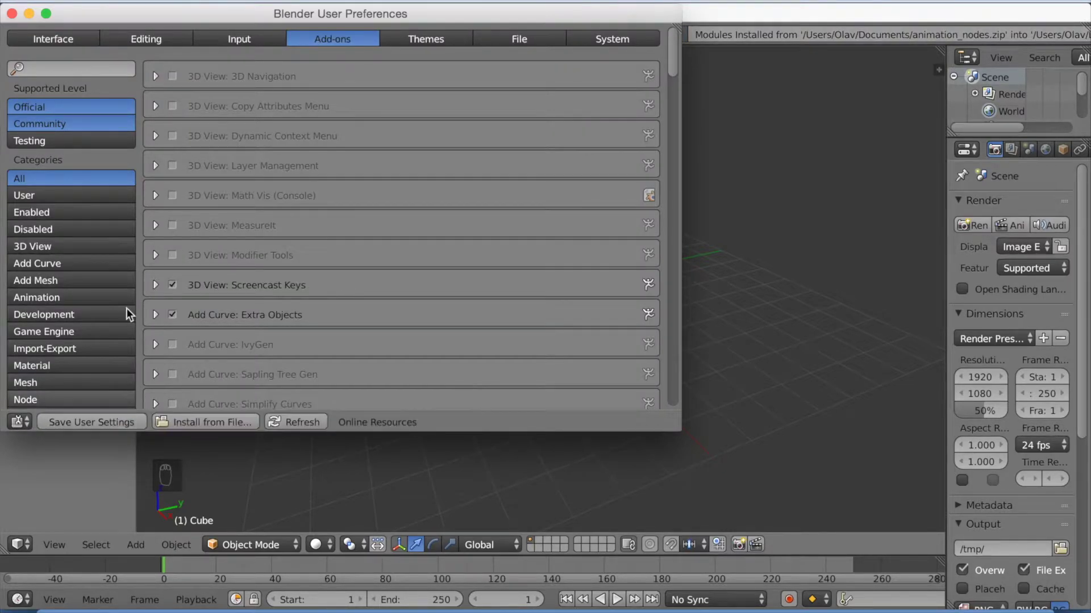
# Step: Filter the add-ons by 'no' to confirm Animation Nodes is enabled, then close preferences
pyautogui.click(73, 69)
pyautogui.write('n')
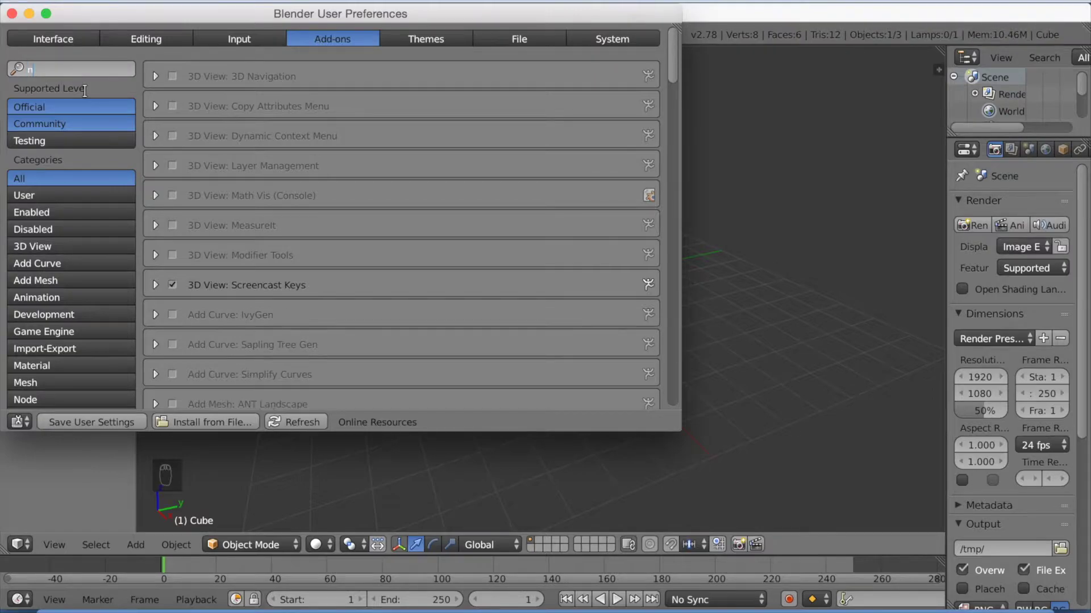
pyautogui.write('o')
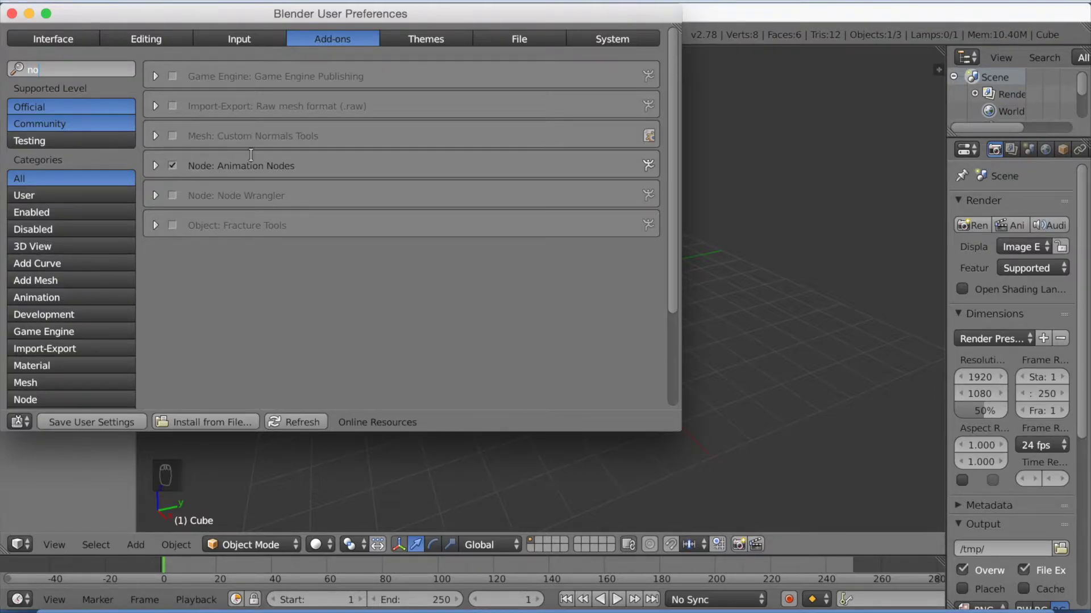
pyautogui.click(12, 12)
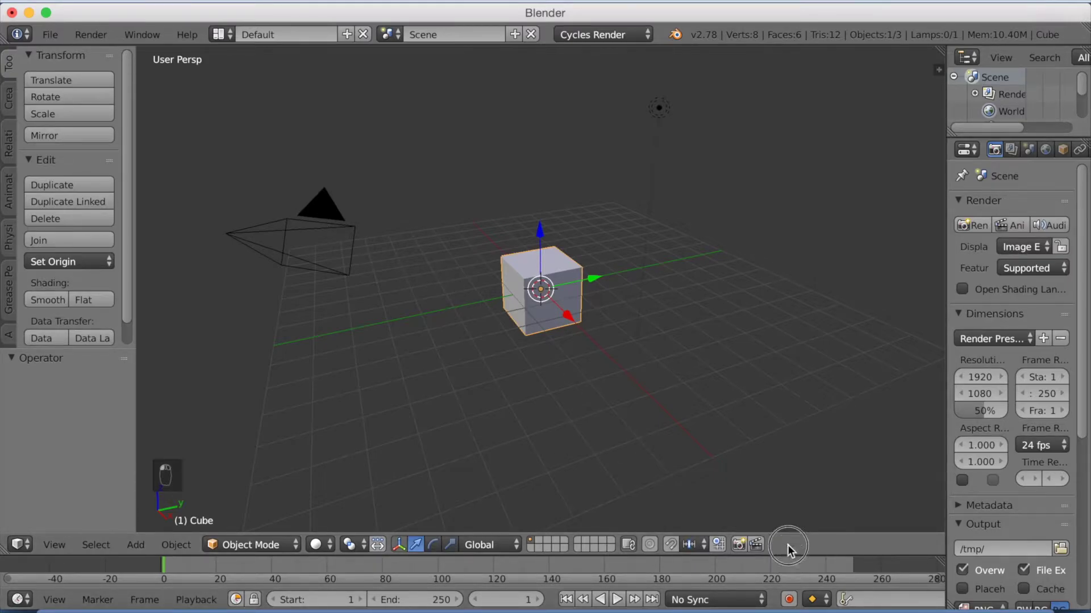
# Step: Shrink the 3D view, split the timeline, hide the Tool Shelf, and make the lower area a Node Editor
pyautogui.moveTo(787, 547); pyautogui.dragTo(784, 245)
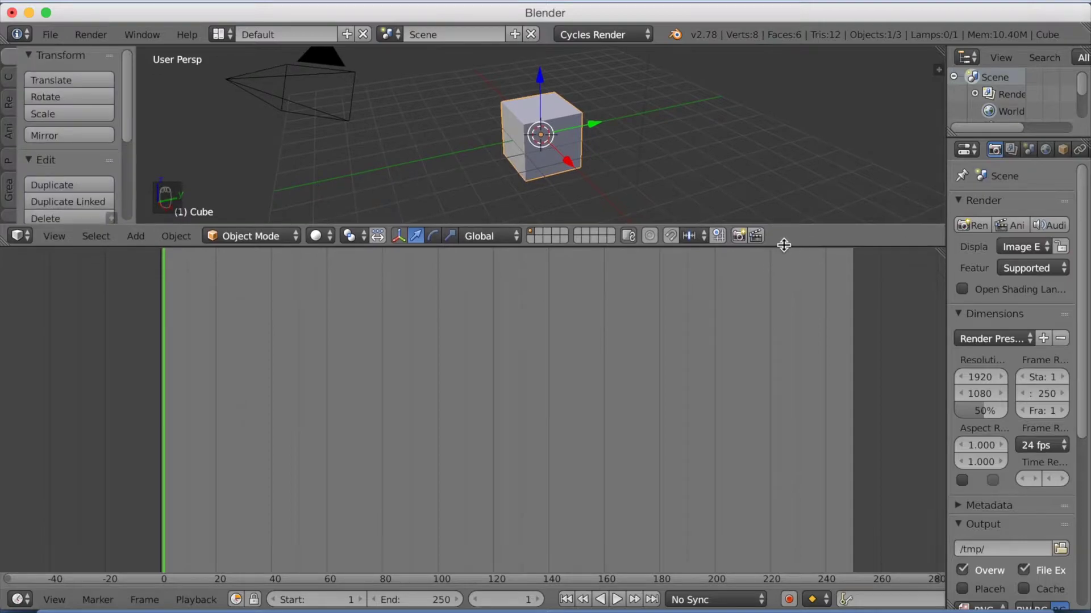
pyautogui.moveTo(939, 251); pyautogui.dragTo(866, 419)
pyautogui.press('t')
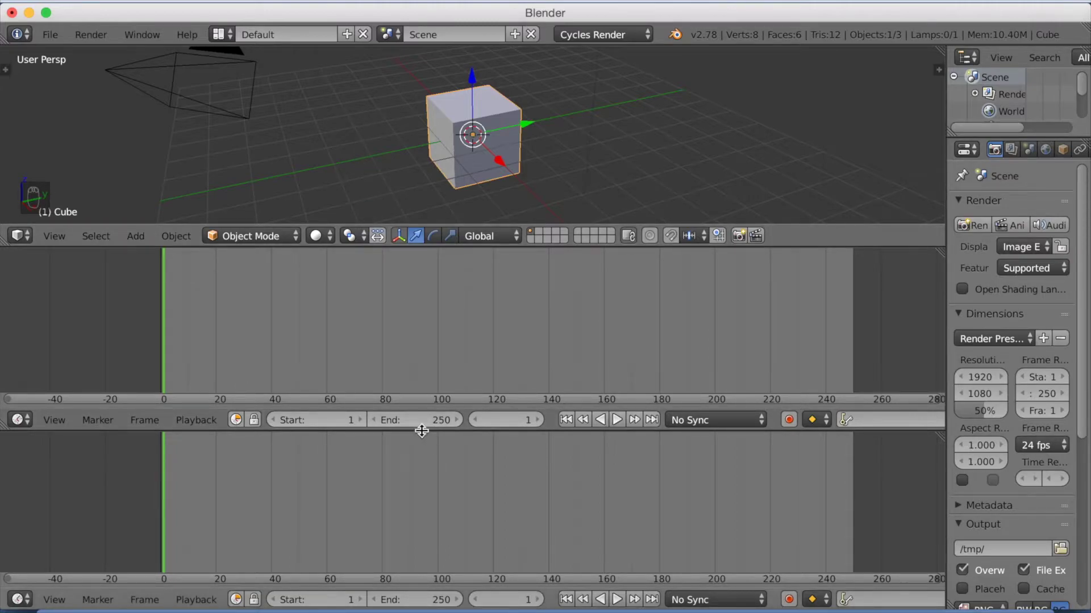
pyautogui.moveTo(420, 429); pyautogui.dragTo(431, 330)
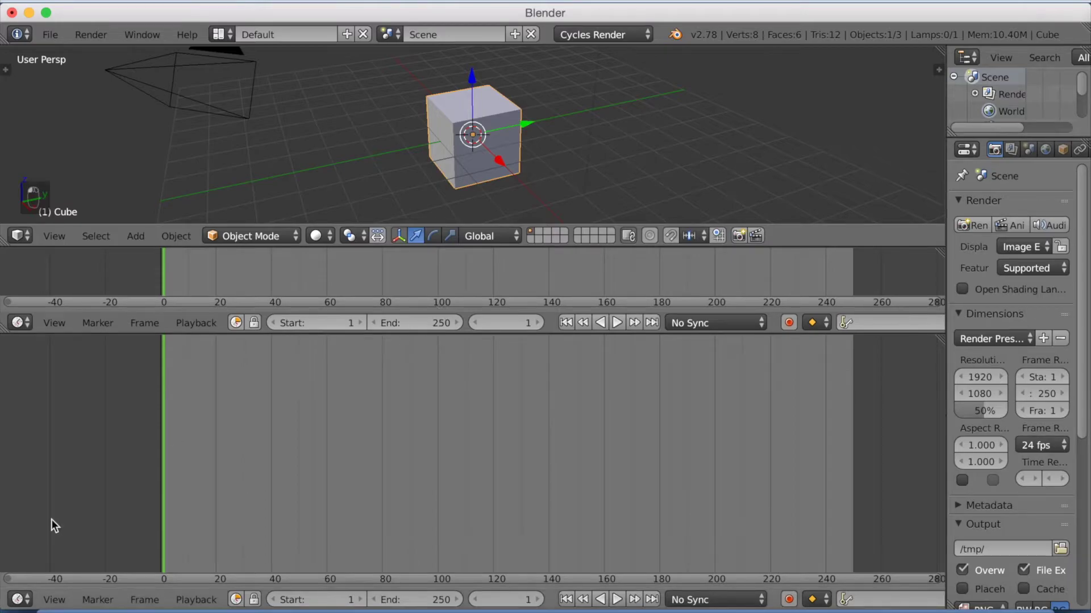
pyautogui.click(23, 600)
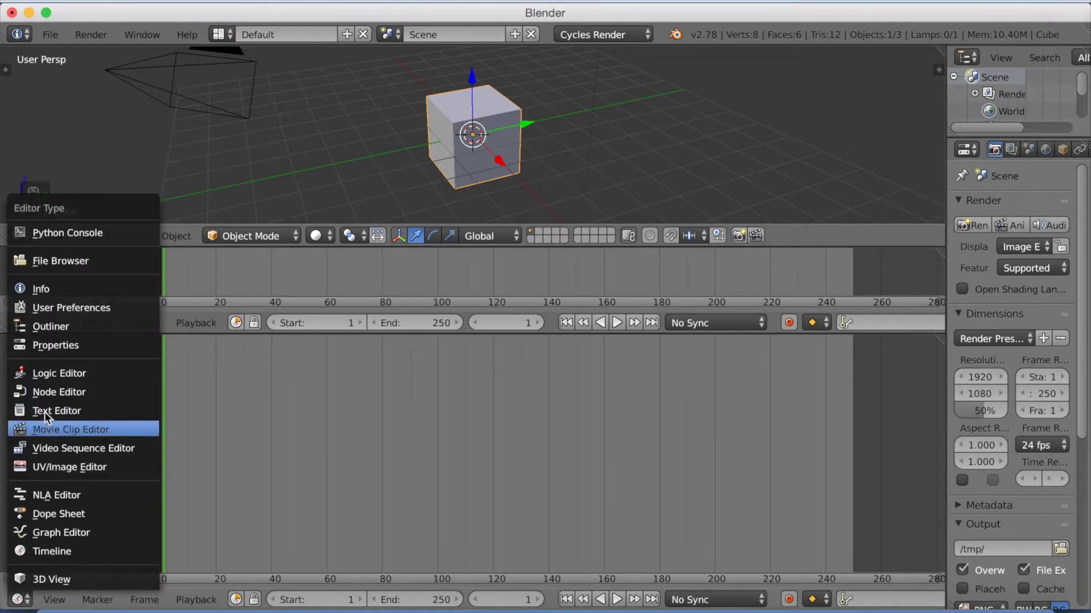
pyautogui.click(49, 393)
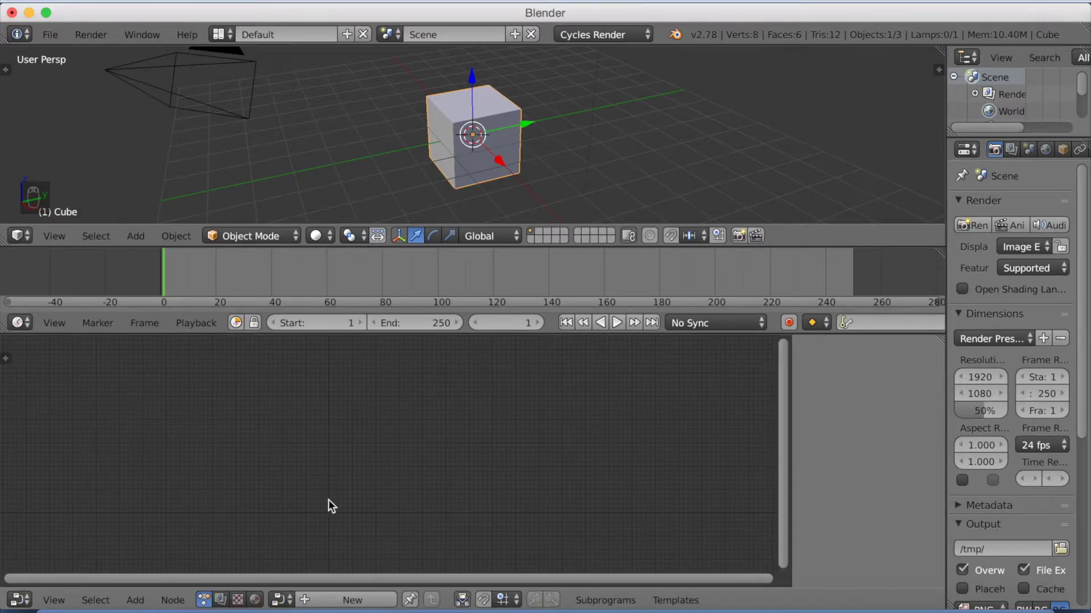
# Step: Create a new node tree and place an Object Transforms Output node near the centre
pyautogui.click(349, 600)
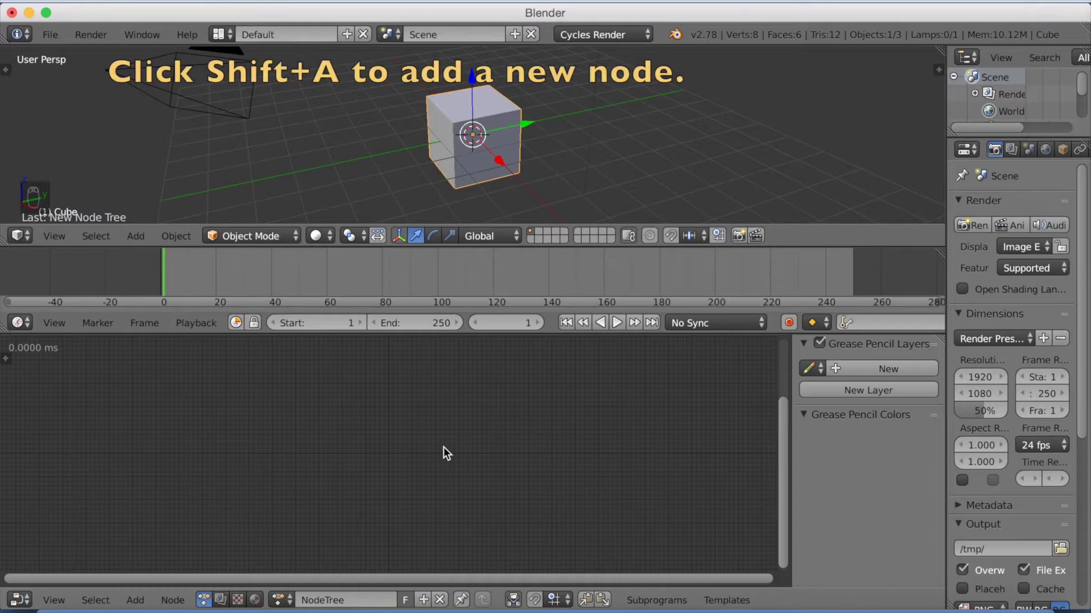
pyautogui.hotkey('shift', 'a')
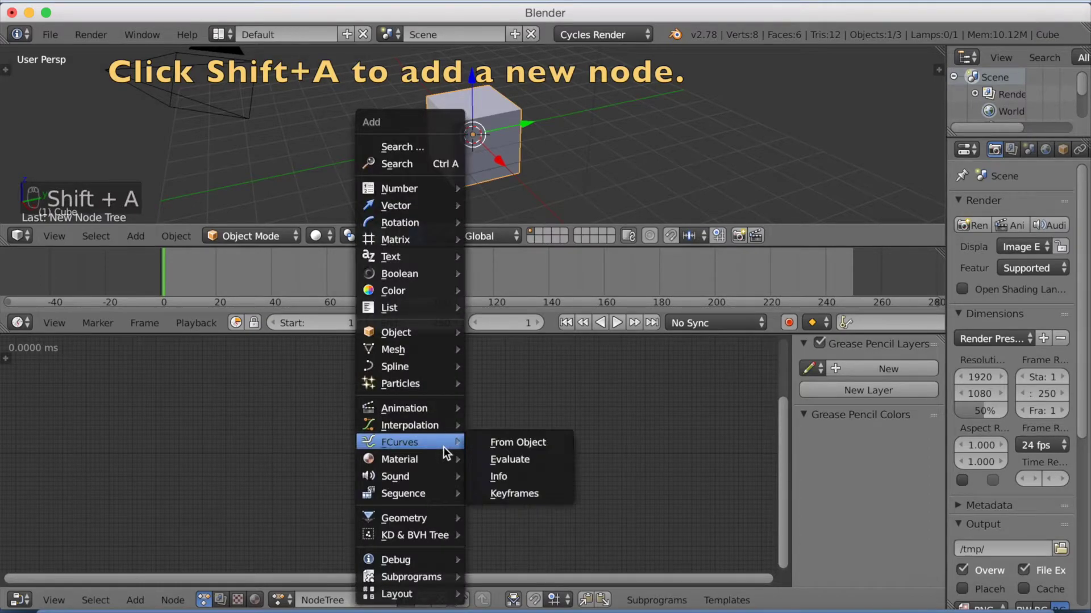
pyautogui.moveTo(435, 336)
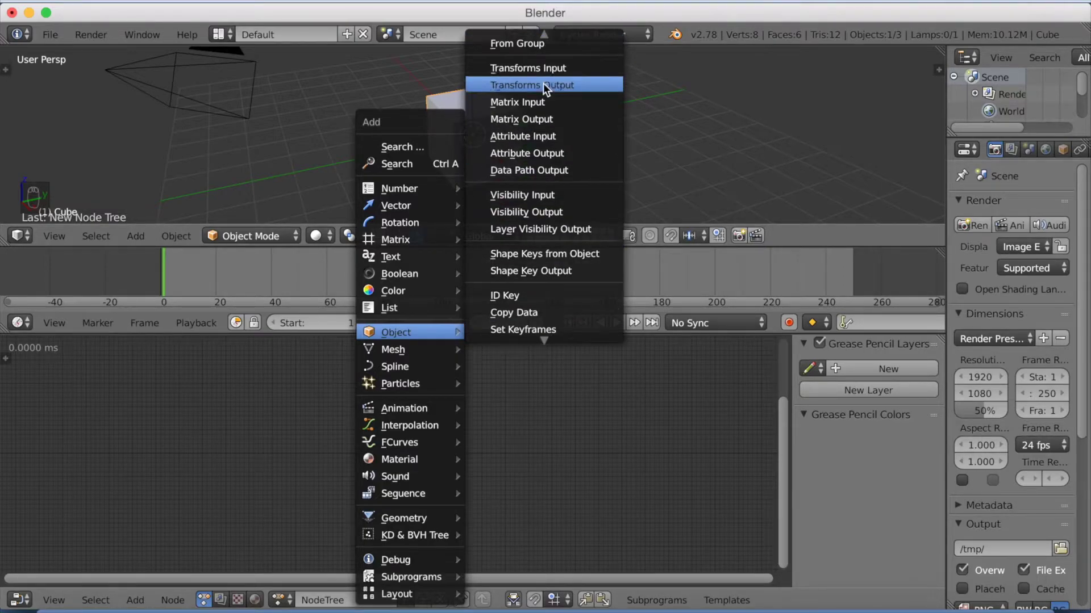
pyautogui.click(543, 83)
pyautogui.click(611, 388)
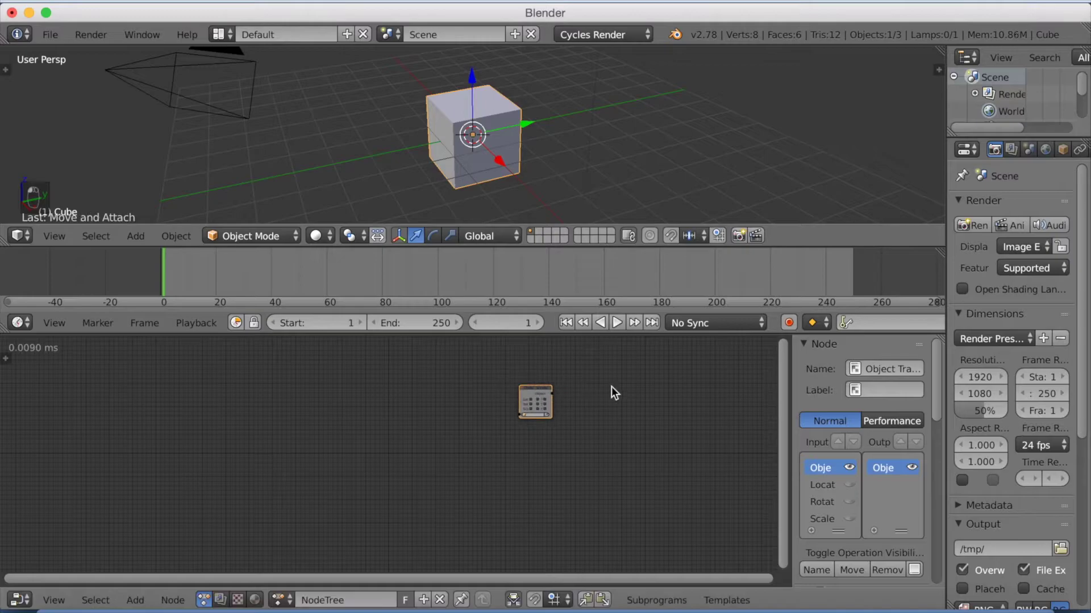
pyautogui.scroll(-2, 512, 485)
pyautogui.scroll(4, 521, 448)
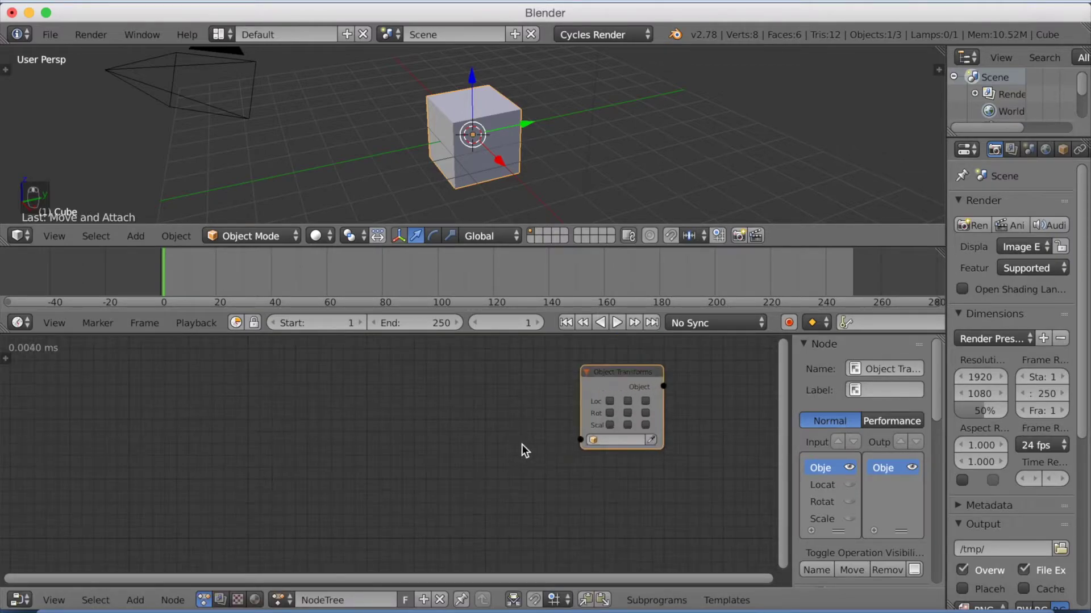
pyautogui.moveTo(520, 448); pyautogui.dragTo(445, 441, button='middle')
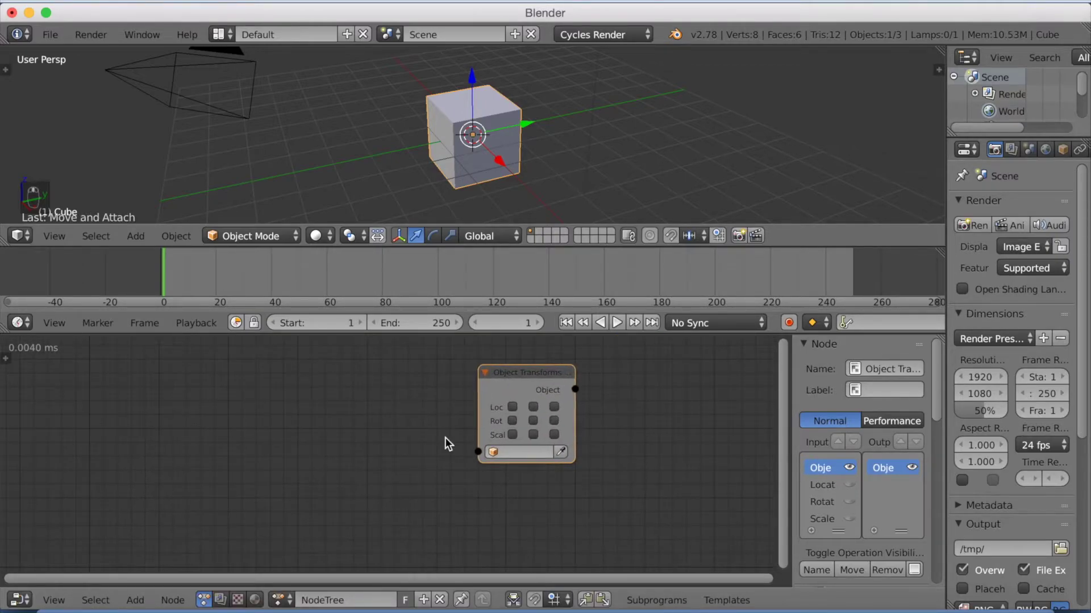
# Step: Enable the node's X, Y and Z location inputs, leaving Y rotation off, and target the Cube
pyautogui.click(512, 407)
pyautogui.click(533, 407)
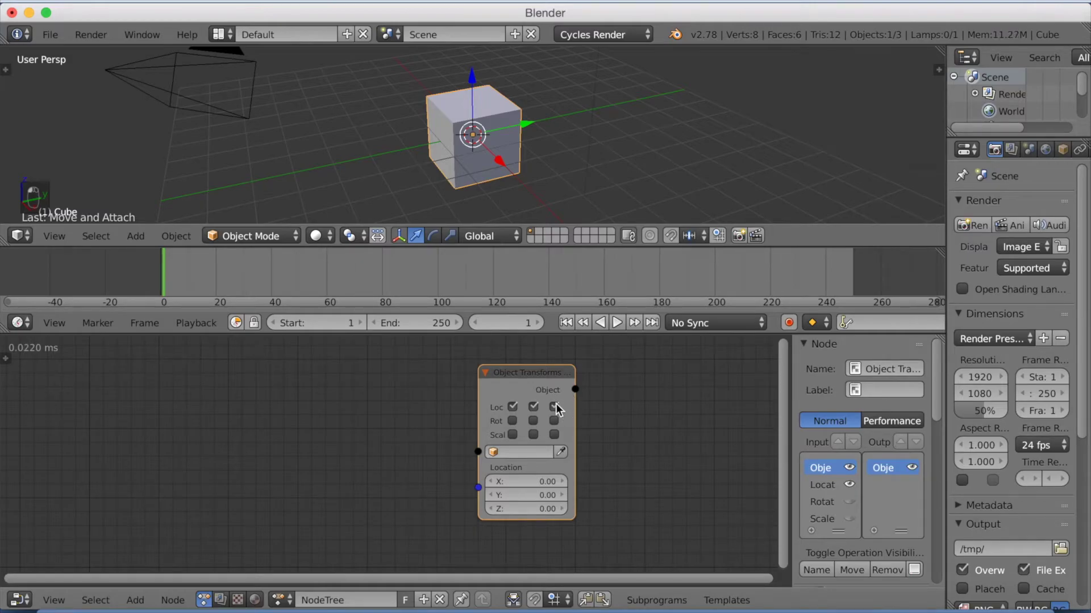
pyautogui.click(554, 406)
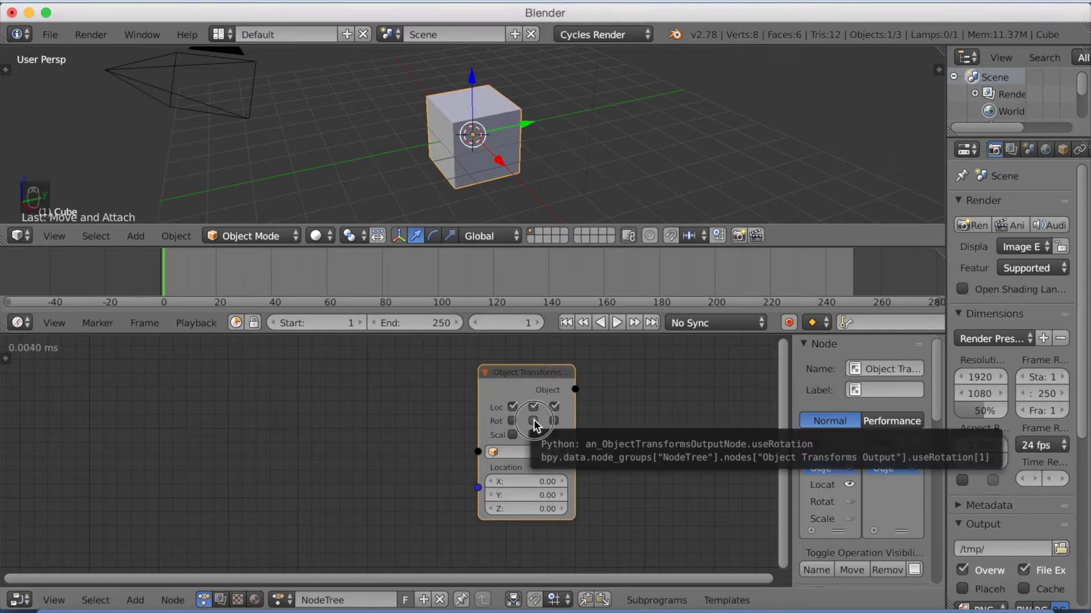
pyautogui.click(533, 420)
pyautogui.click(533, 421)
pyautogui.click(533, 421)
pyautogui.click(533, 421)
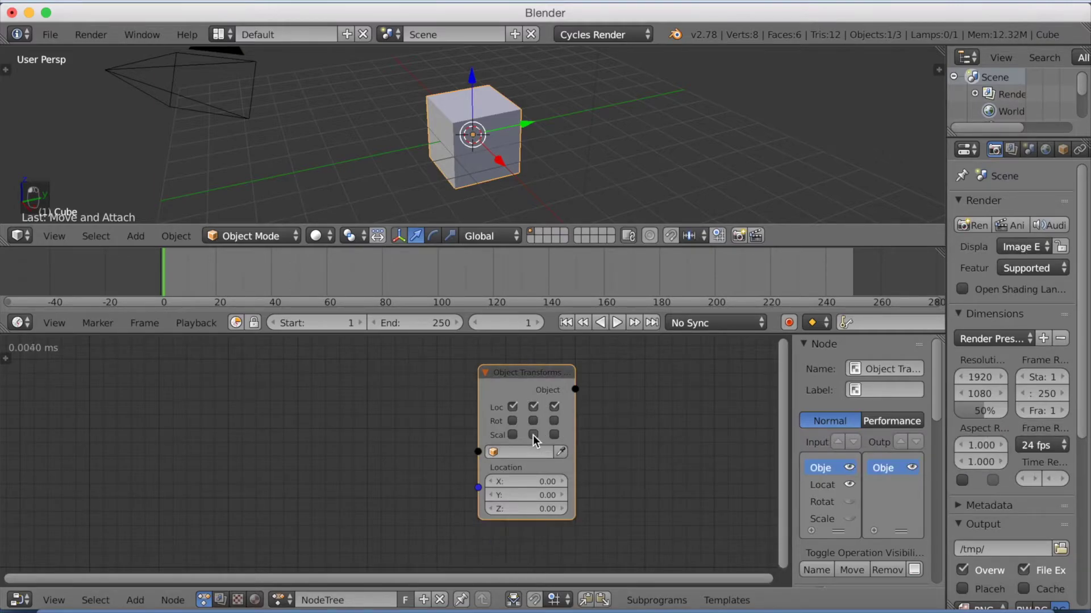
pyautogui.click(560, 452)
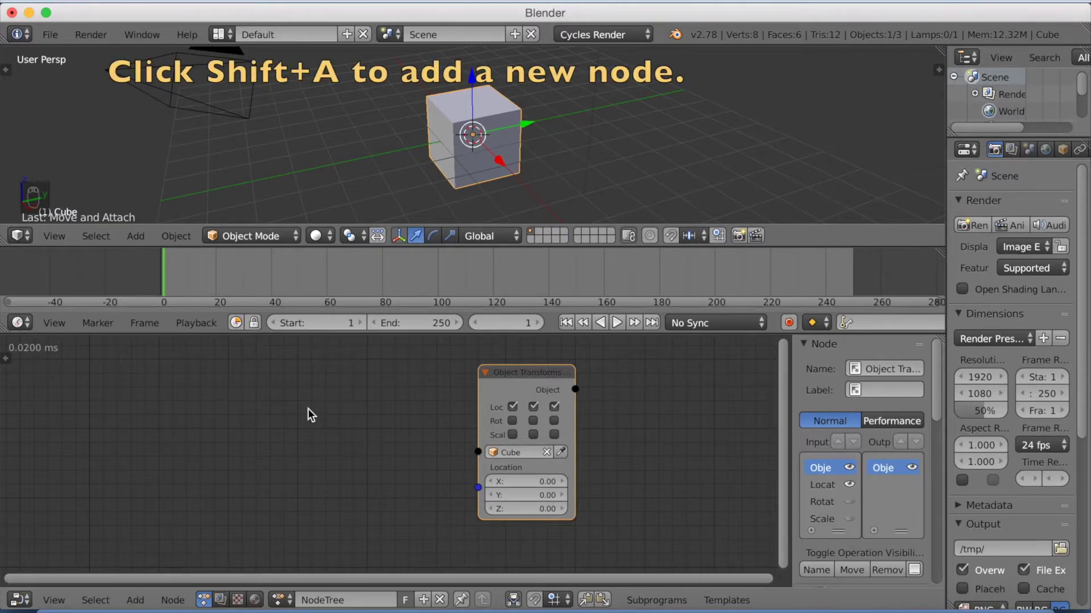
pyautogui.hotkey('shift', 'a')
# Step: Place a Repeat Time node left of the transforms node and set its type to Ping Pong
pyautogui.moveTo(308, 408)
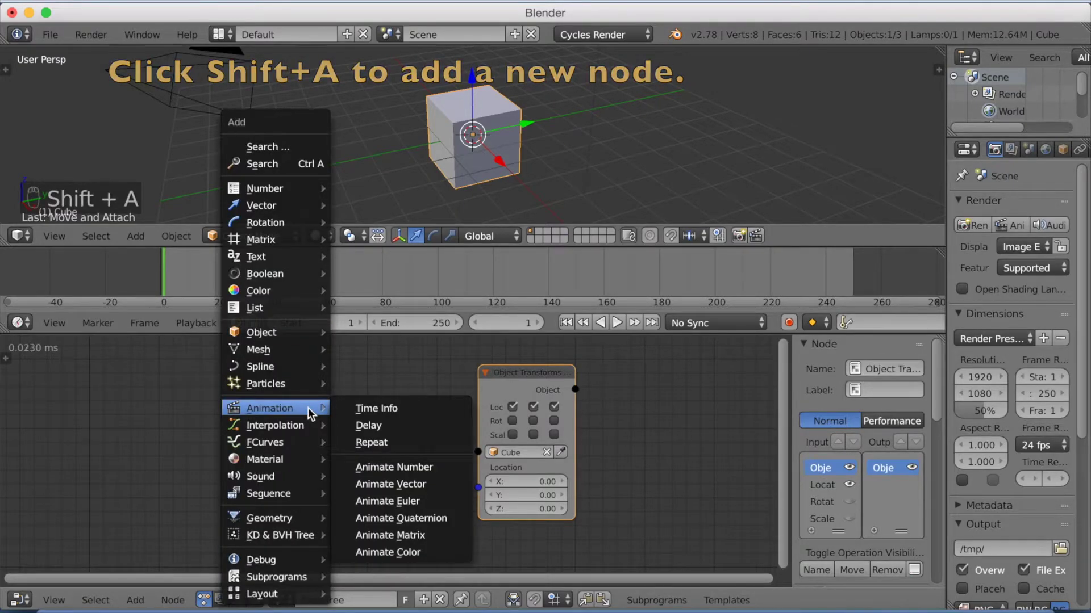
pyautogui.click(383, 442)
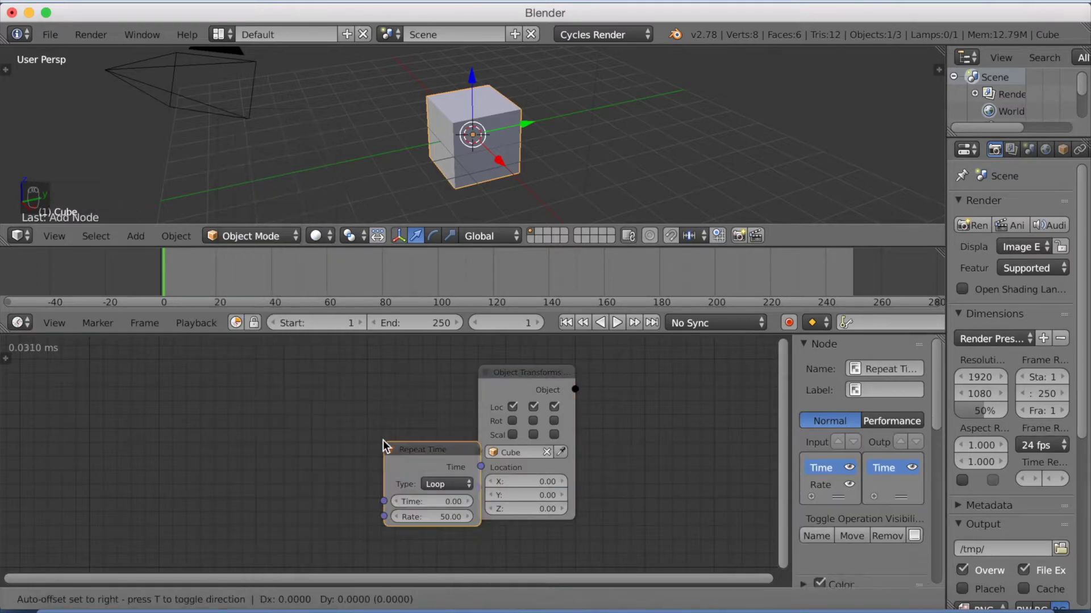
pyautogui.click(247, 393)
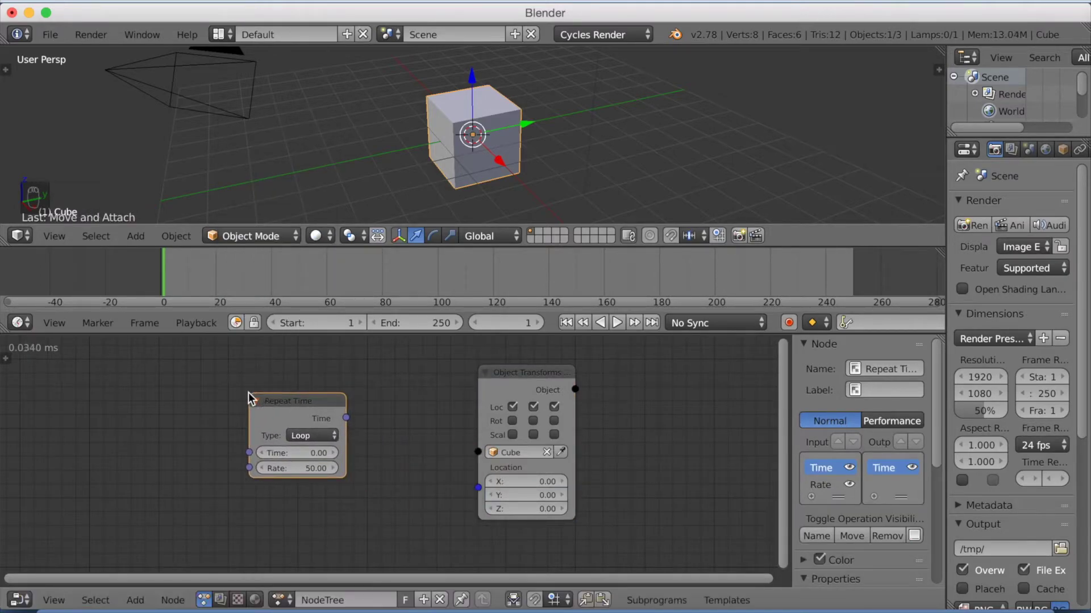
pyautogui.click(314, 435)
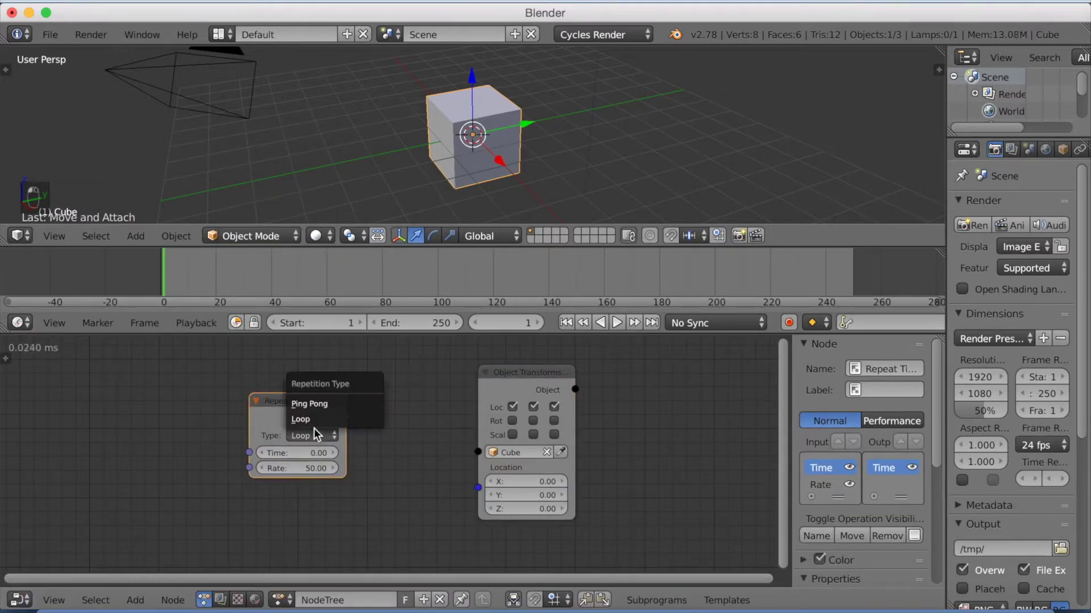
pyautogui.click(311, 405)
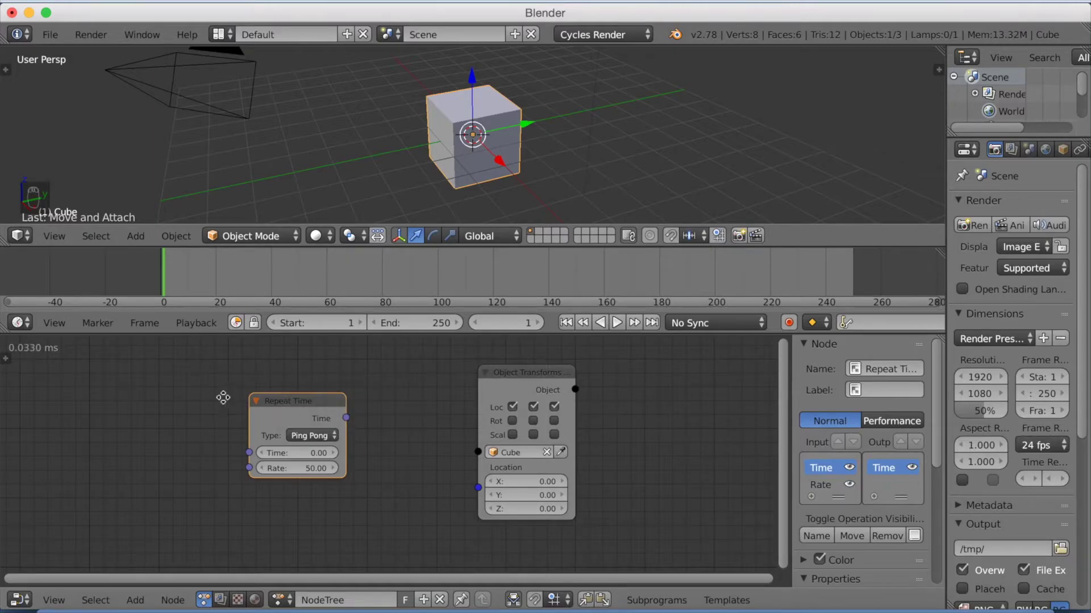
pyautogui.moveTo(223, 397); pyautogui.dragTo(371, 389, button='middle')
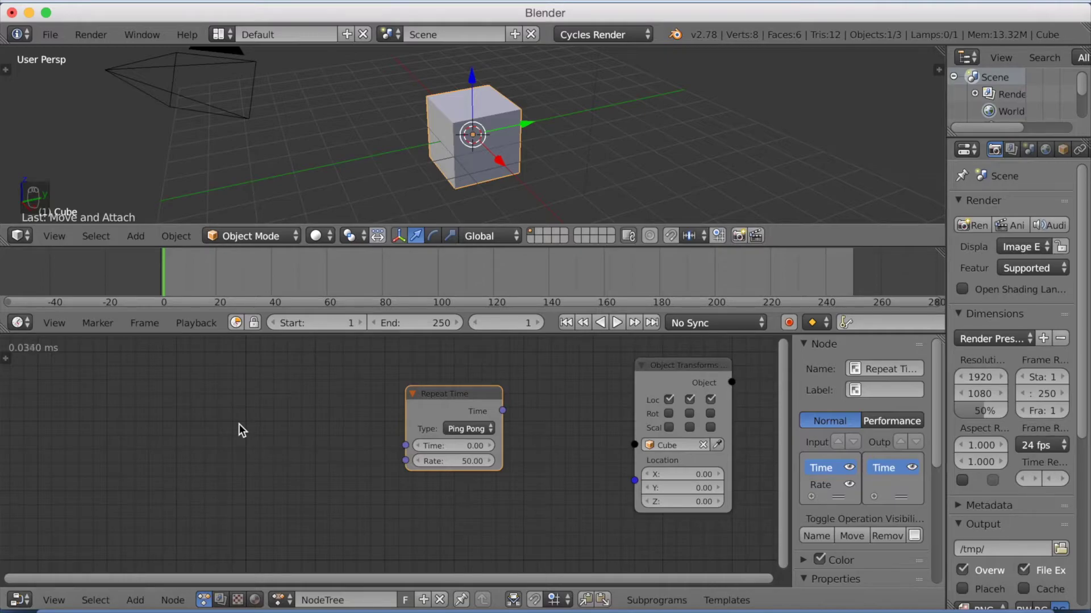
pyautogui.hotkey('shift', 'a')
# Step: Add a Time Info node feeding Frame into Repeat Time, and route Repeat Time into Location's Combine Vector X
pyautogui.moveTo(232, 423)
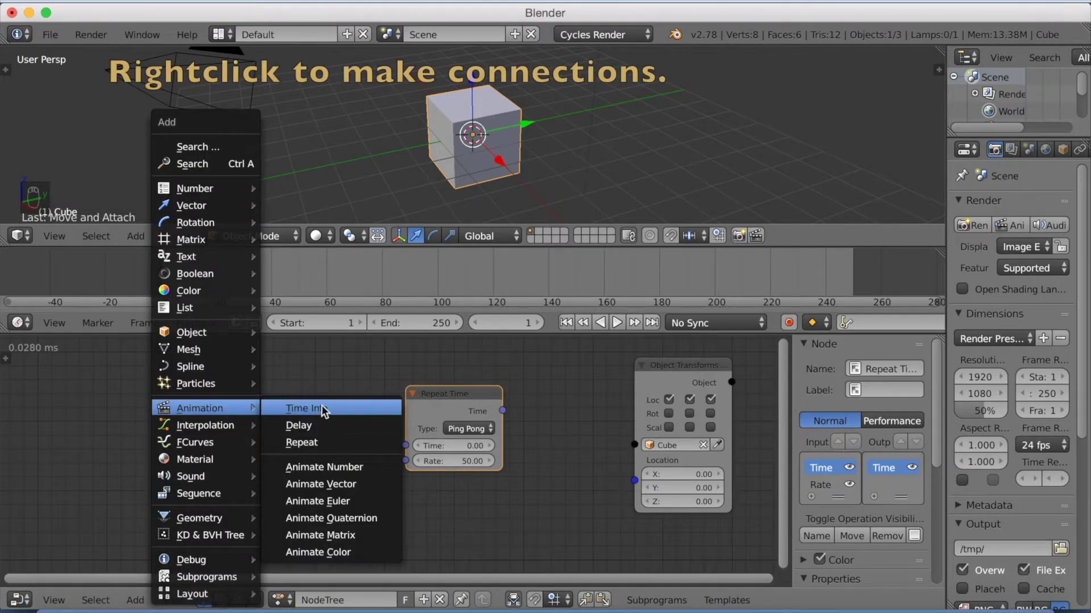
pyautogui.click(318, 407)
pyautogui.click(159, 445)
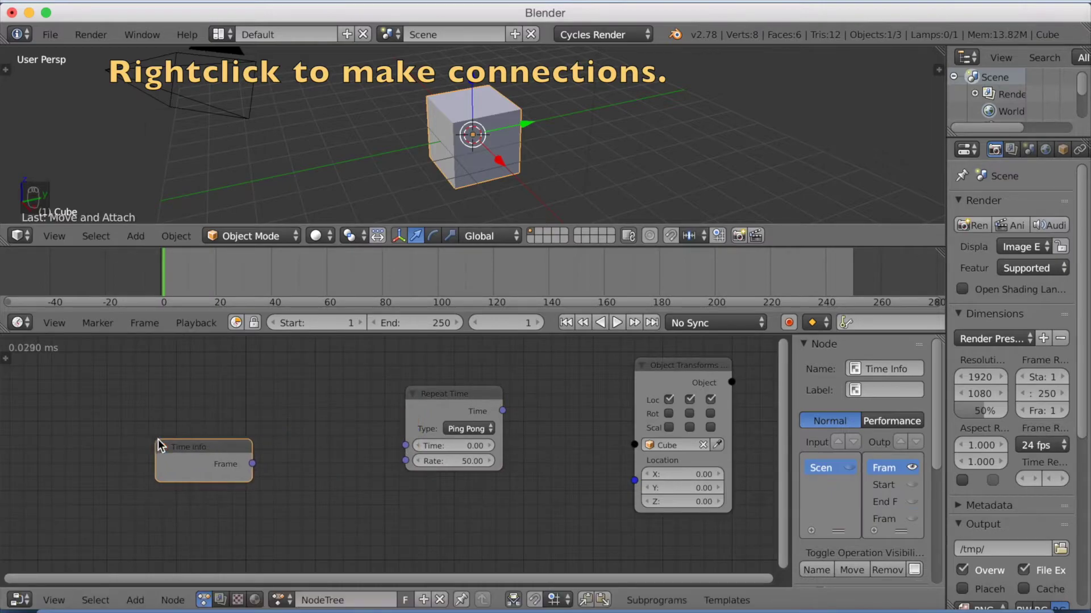
pyautogui.moveTo(252, 464); pyautogui.dragTo(405, 445)
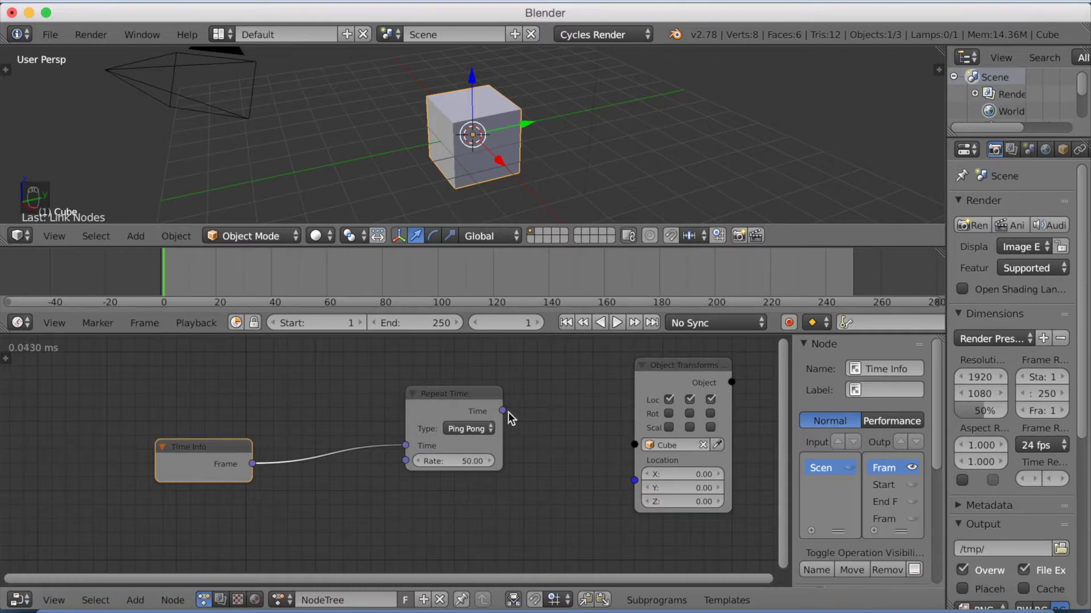
pyautogui.moveTo(503, 412); pyautogui.dragTo(632, 480)
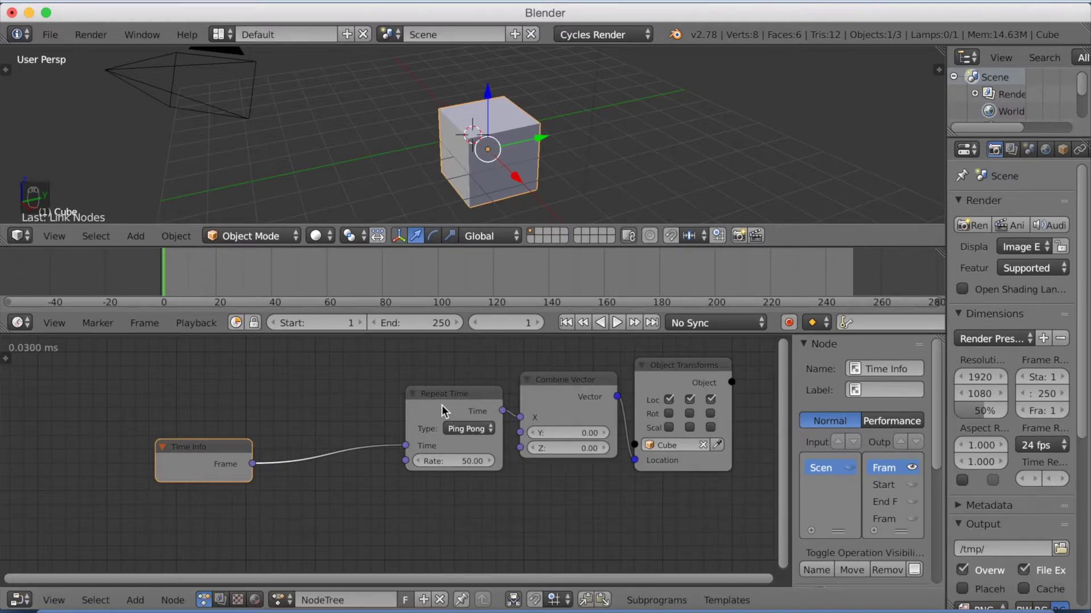
pyautogui.moveTo(428, 401); pyautogui.dragTo(375, 397)
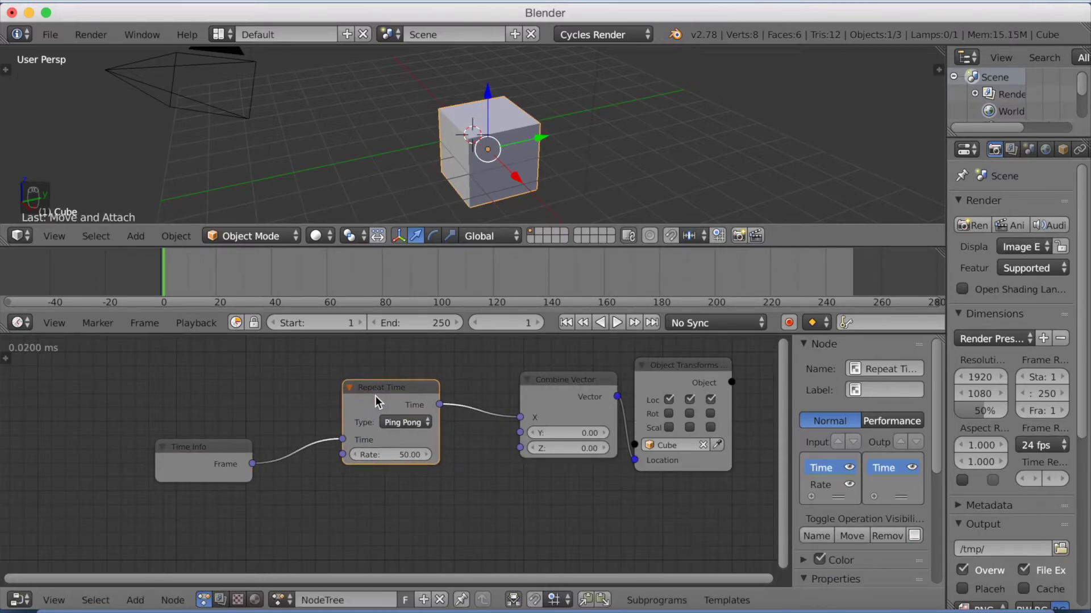
# Step: Play the animation, orbiting the 3D view to watch the Cube slide along X, then pause at frame 12
pyautogui.click(617, 322)
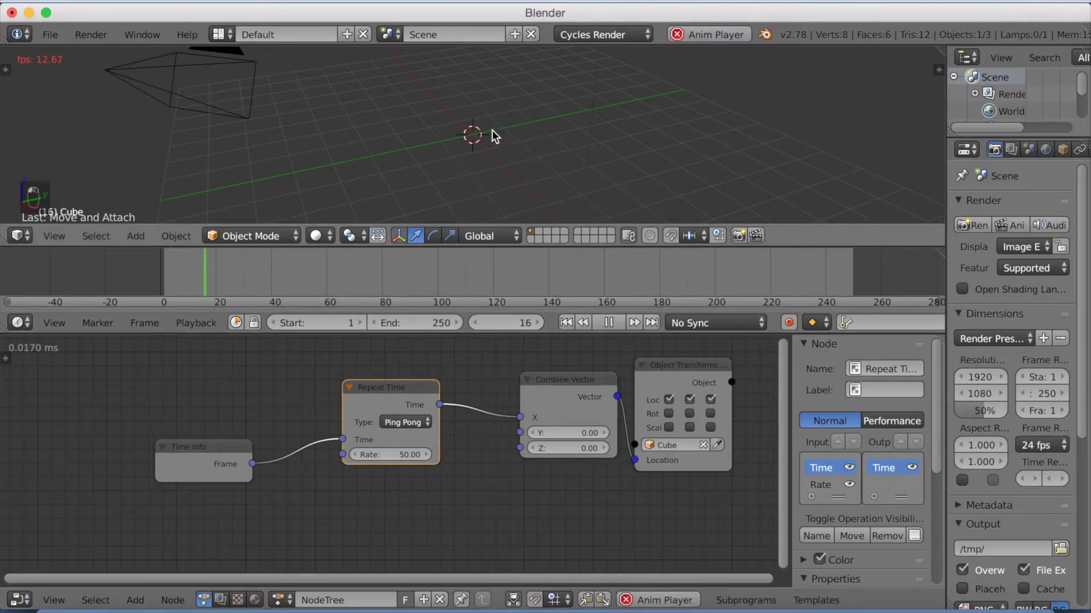
pyautogui.moveTo(527, 146); pyautogui.dragTo(390, 137, button='middle')
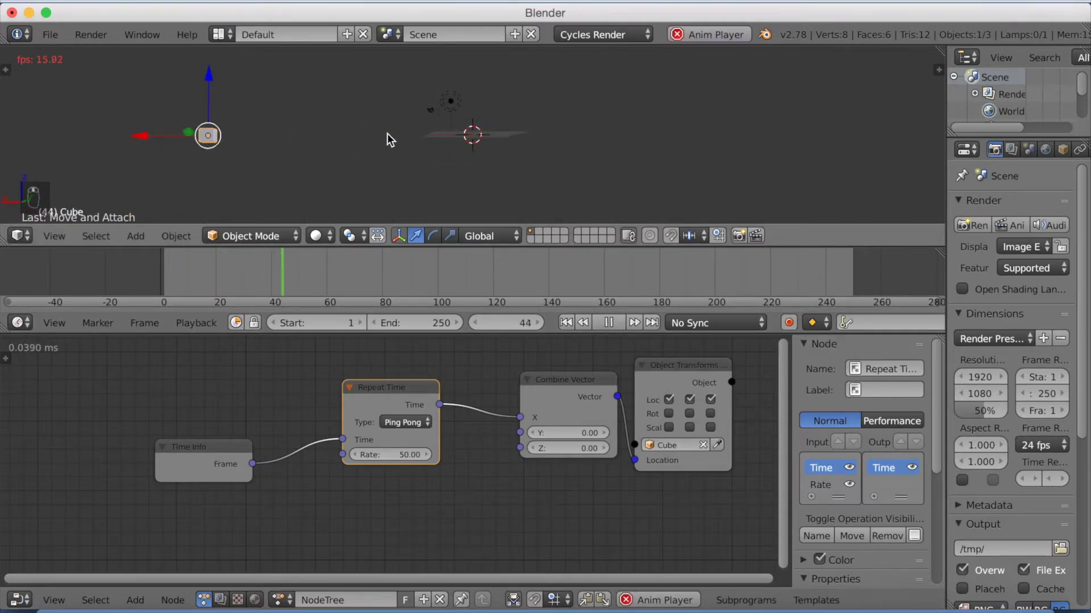
pyautogui.moveTo(517, 214)
pyautogui.mouseDown(button='middle')
pyautogui.moveTo(476, 198)
pyautogui.moveTo(510, 197)
pyautogui.mouseUp(button='middle')
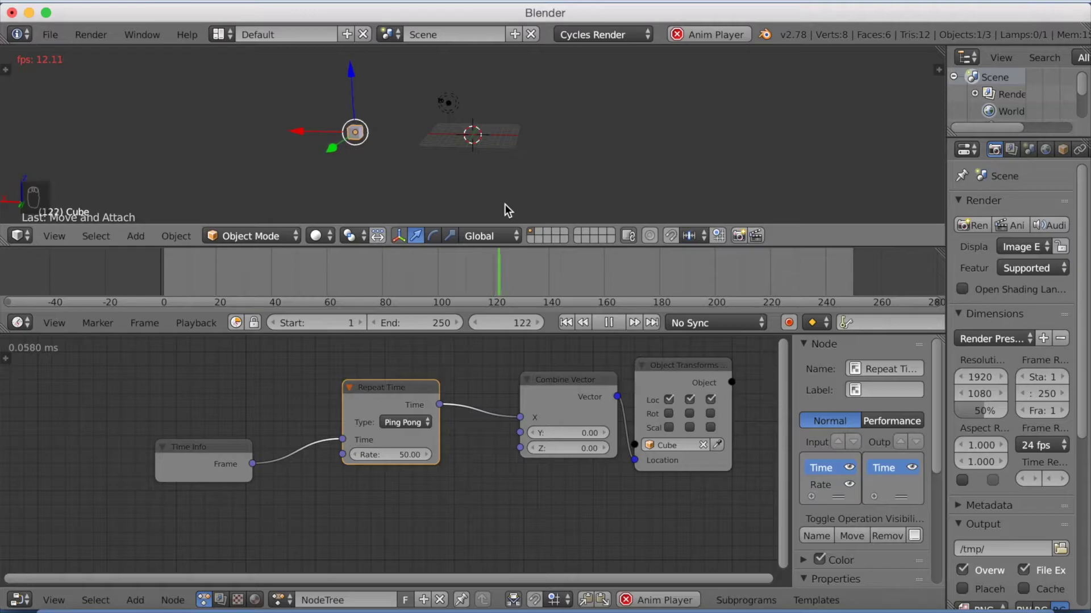
pyautogui.moveTo(504, 204); pyautogui.dragTo(460, 203, button='middle')
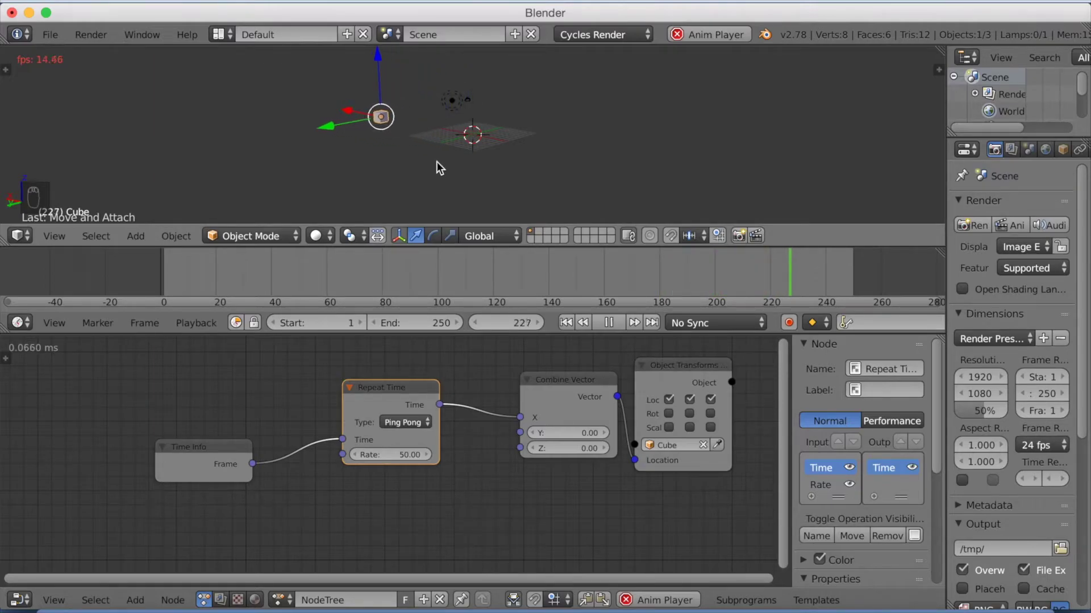
pyautogui.click(610, 327)
# Step: Rewire Repeat Time's output to Combine Vector Z only, cutting the X and Y links, so the Cube bobs vertically
pyautogui.moveTo(510, 176); pyautogui.dragTo(460, 135, button='middle')
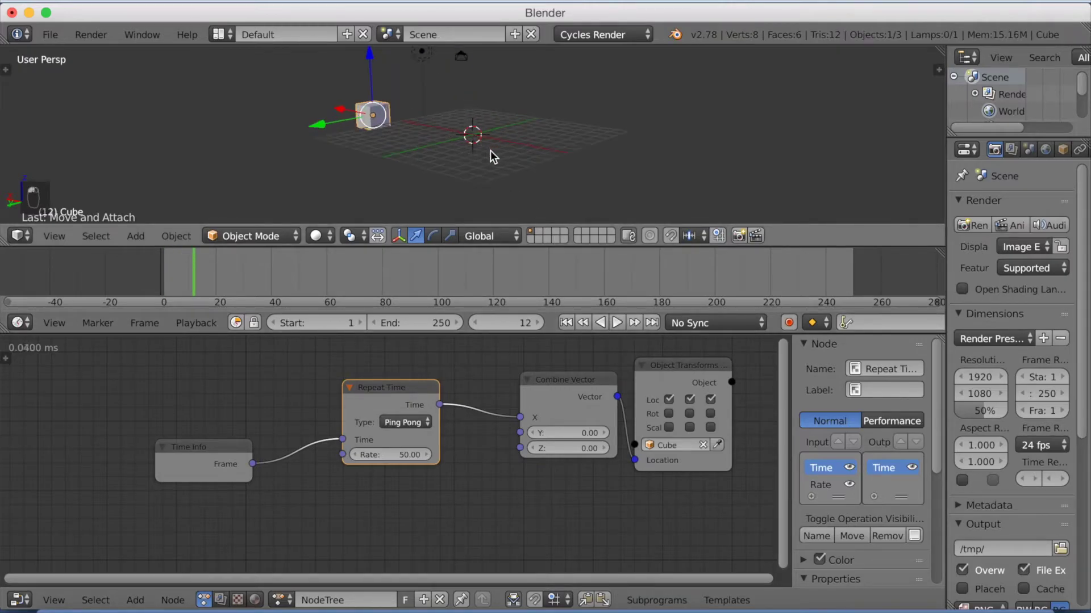
pyautogui.moveTo(490, 151); pyautogui.dragTo(353, 148, button='middle')
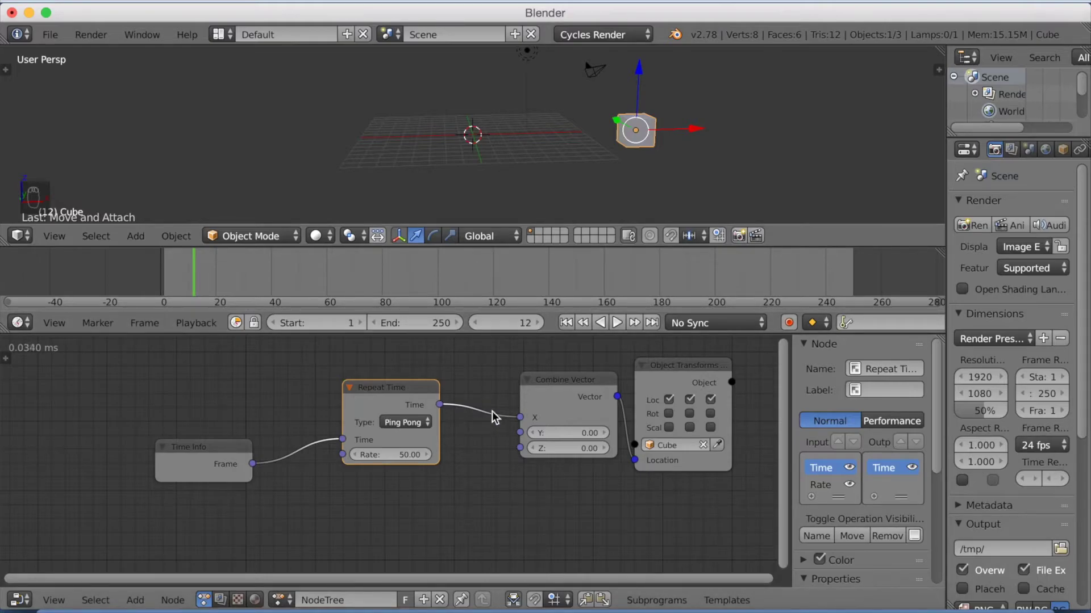
pyautogui.keyDown('ctrl'); pyautogui.moveTo(490, 401); pyautogui.dragTo(484, 435, button='right'); pyautogui.keyUp('ctrl')
pyautogui.moveTo(439, 404); pyautogui.dragTo(519, 433)
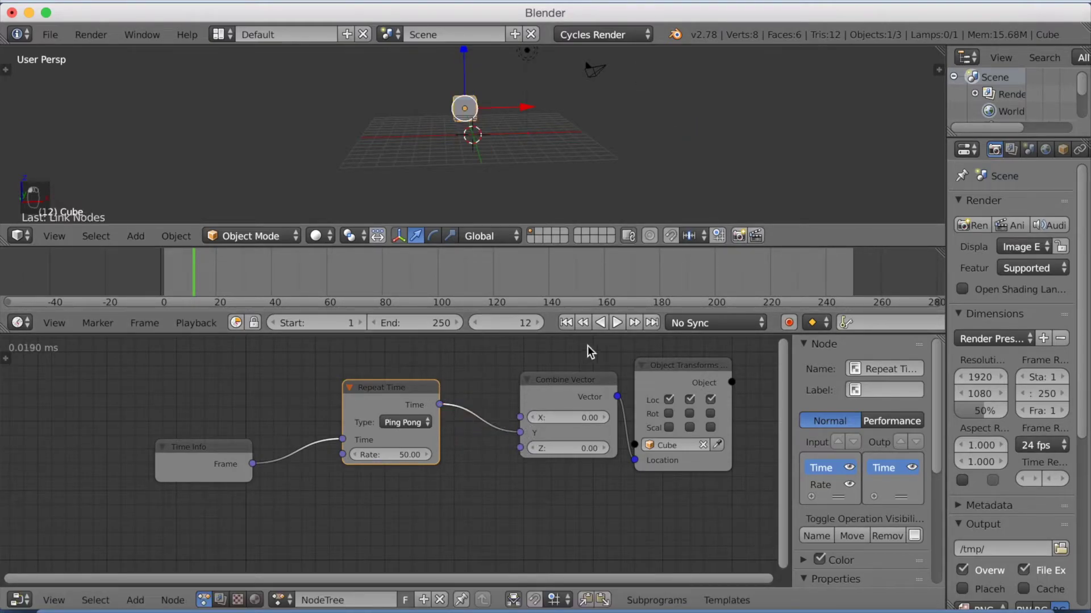
pyautogui.click(617, 322)
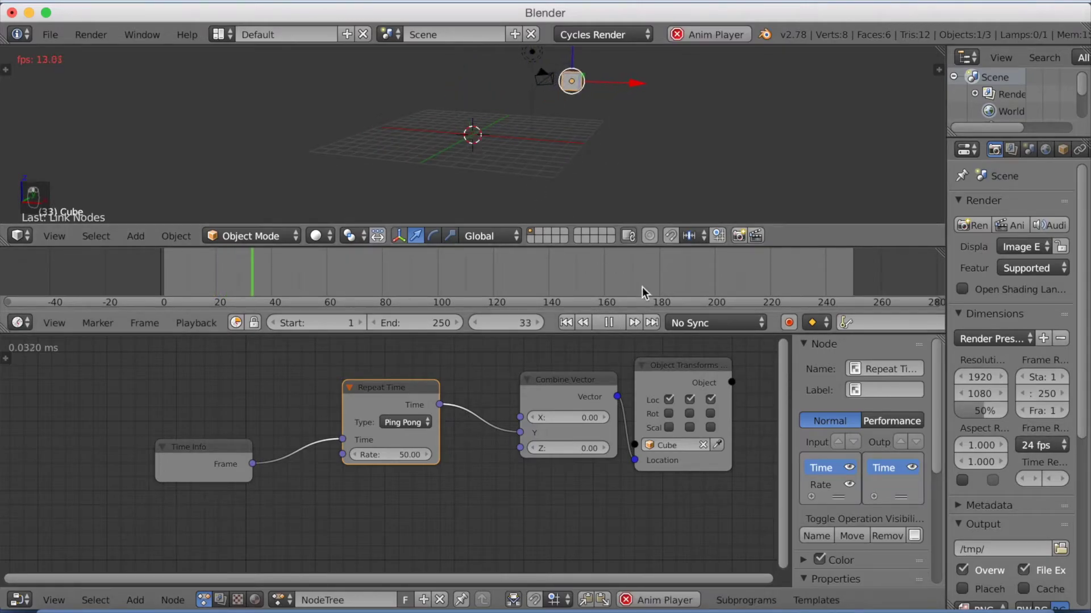
pyautogui.moveTo(441, 405); pyautogui.dragTo(519, 448)
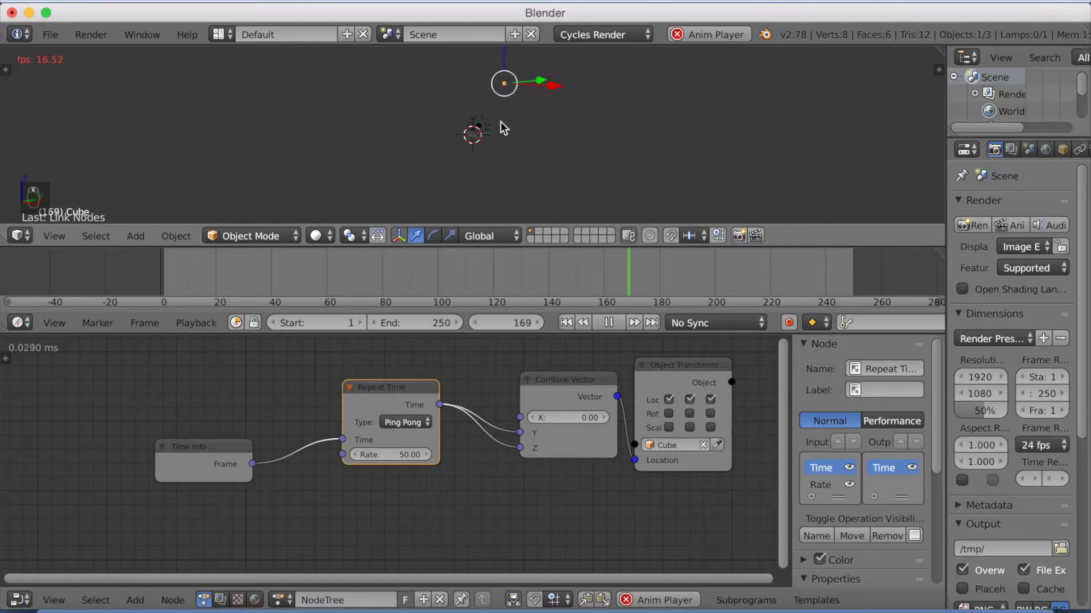
pyautogui.moveTo(465, 110); pyautogui.dragTo(484, 134, button='middle')
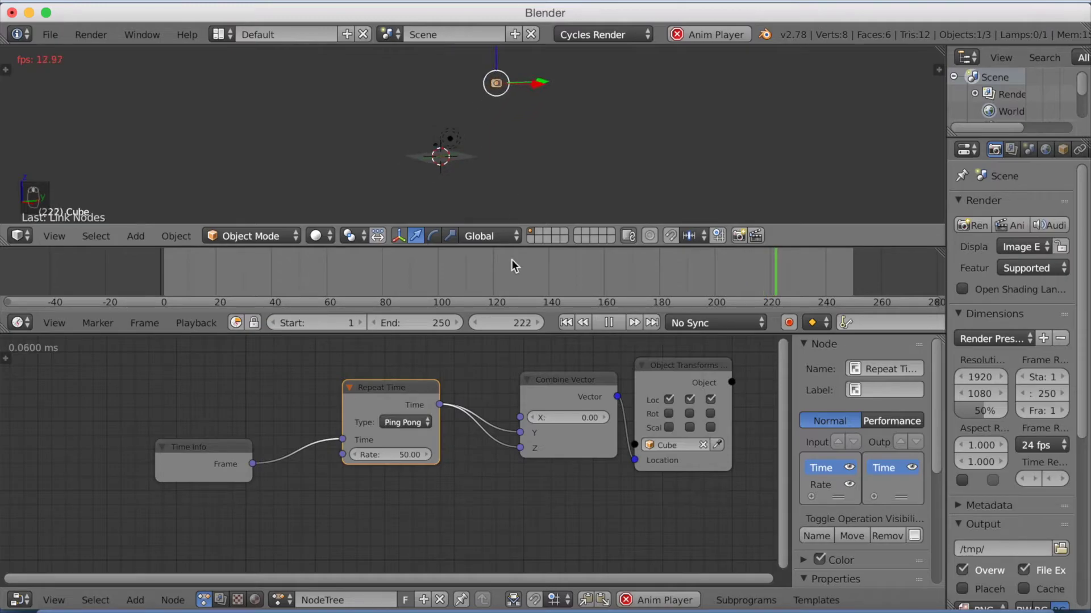
pyautogui.moveTo(440, 404); pyautogui.dragTo(520, 417)
pyautogui.moveTo(534, 149); pyautogui.dragTo(592, 154, button='middle')
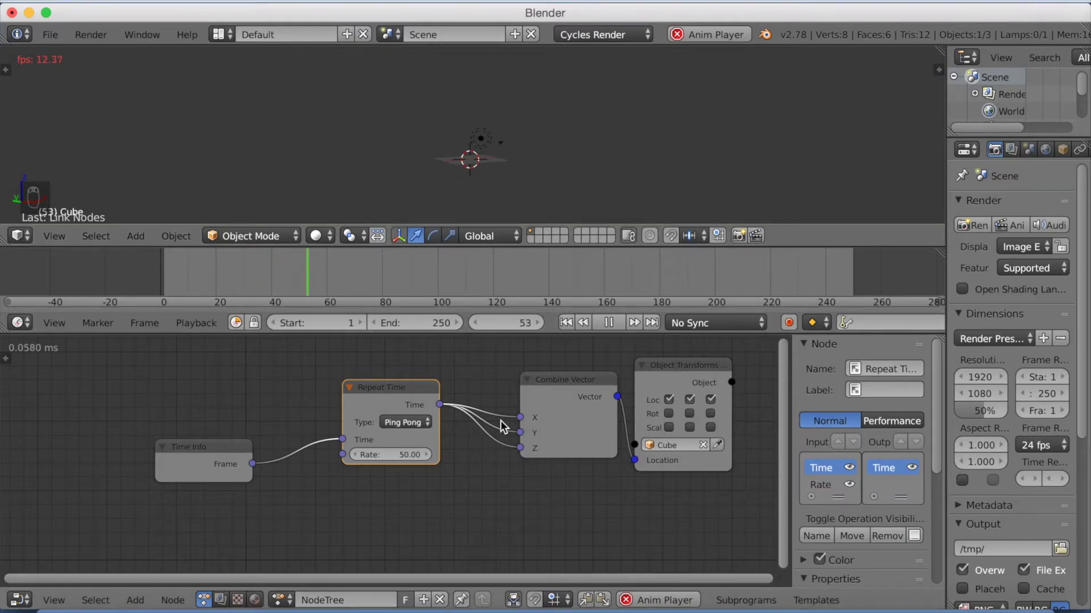
pyautogui.keyDown('ctrl'); pyautogui.moveTo(506, 412); pyautogui.dragTo(506, 434, button='right'); pyautogui.keyUp('ctrl')
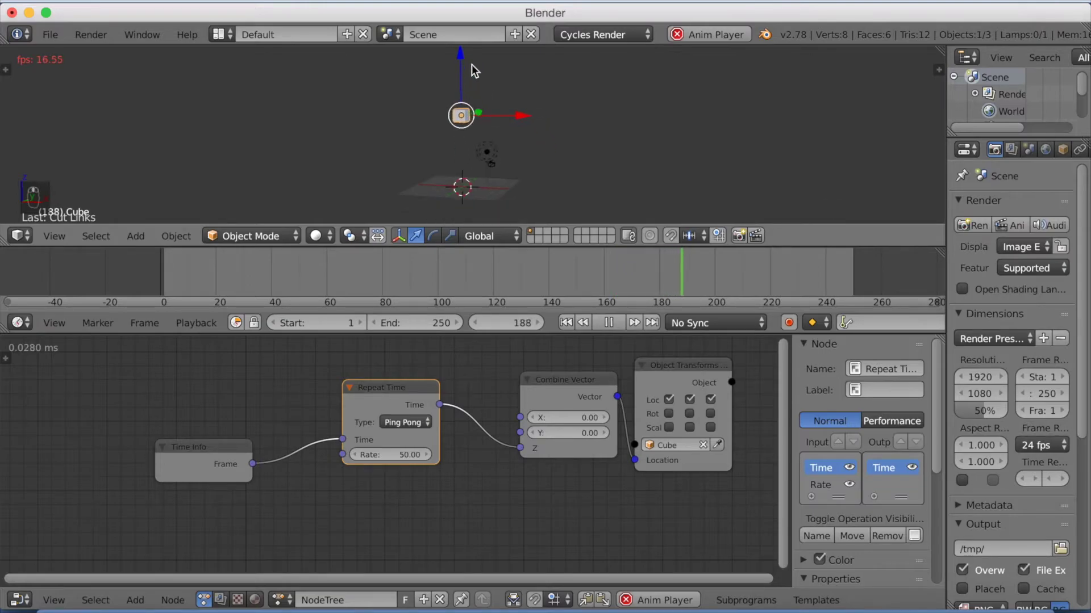
# Step: Stop playback, rewind toward the start, recentre the view, and move Time Info further left
pyautogui.click(606, 323)
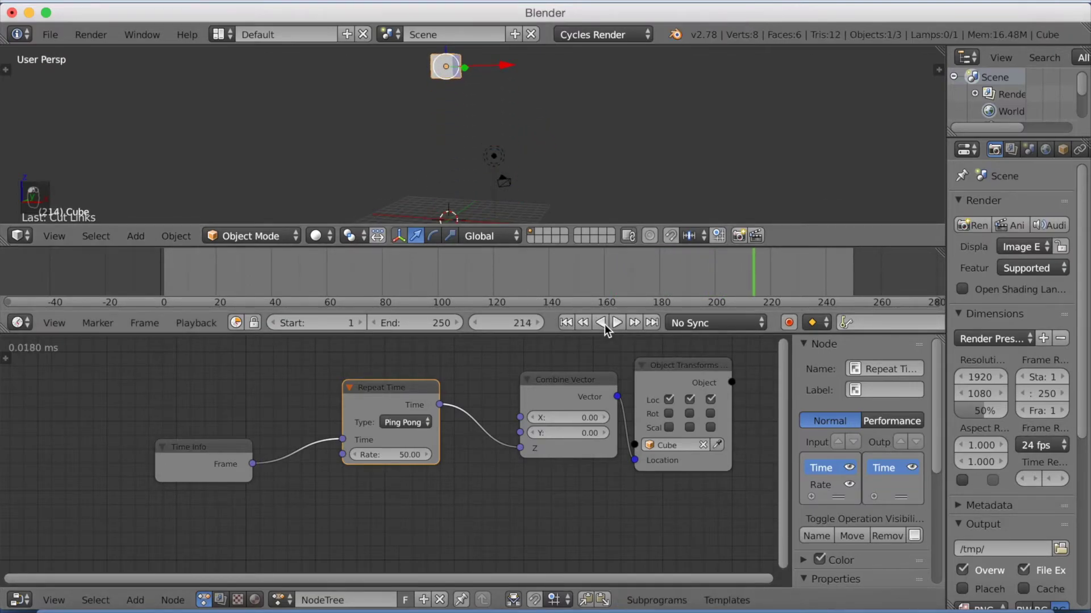
pyautogui.hotkey('alt', 'a')
pyautogui.moveTo(565, 273); pyautogui.dragTo(157, 281)
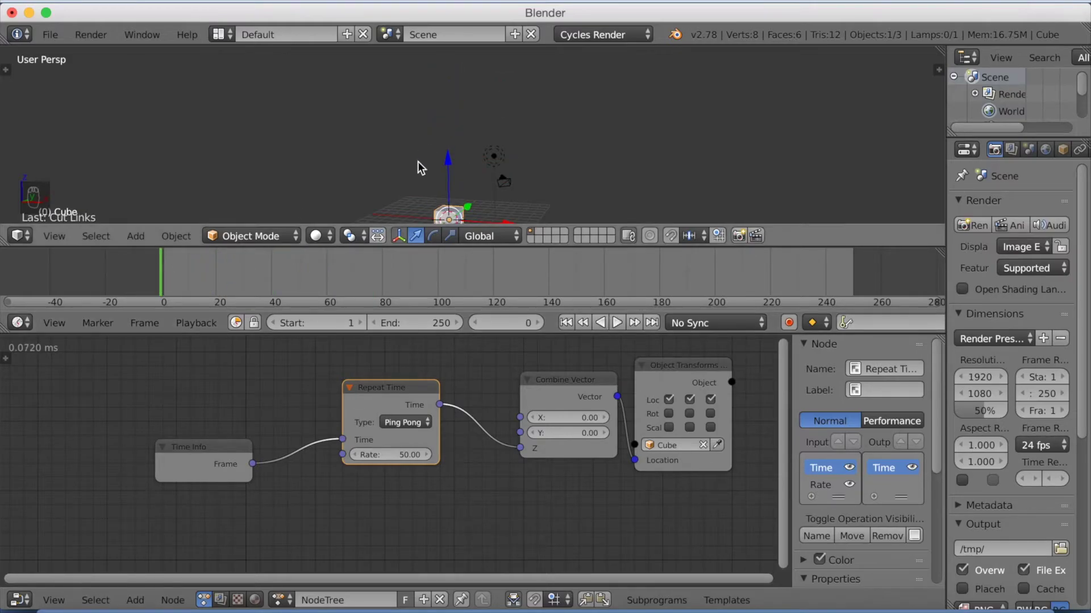
pyautogui.keyDown('shift'); pyautogui.moveTo(463, 162); pyautogui.dragTo(457, 120, button='middle'); pyautogui.keyUp('shift')
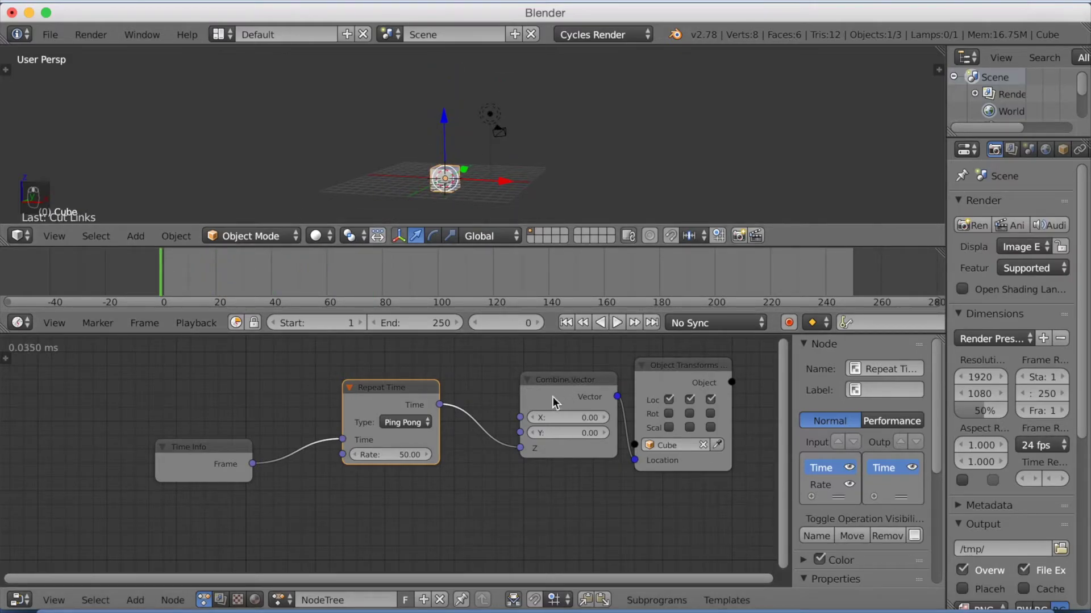
pyautogui.moveTo(225, 448); pyautogui.dragTo(99, 438)
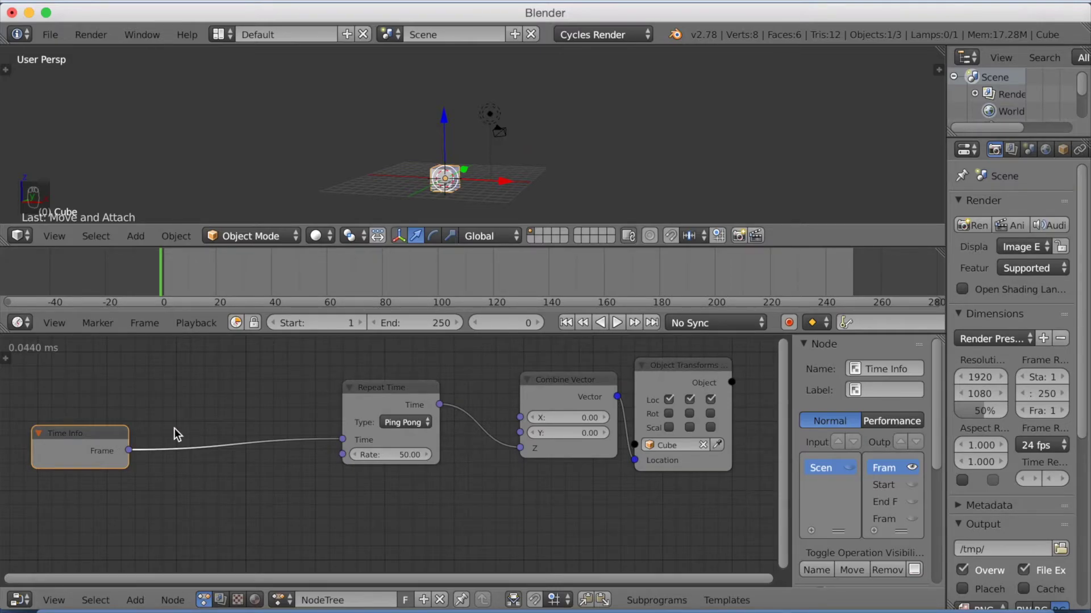
# Step: Drop a Multiply Math node with B 4 onto the Time Info–Repeat Time link and replay the animation
pyautogui.hotkey('shift', 'a')
pyautogui.moveTo(173, 428)
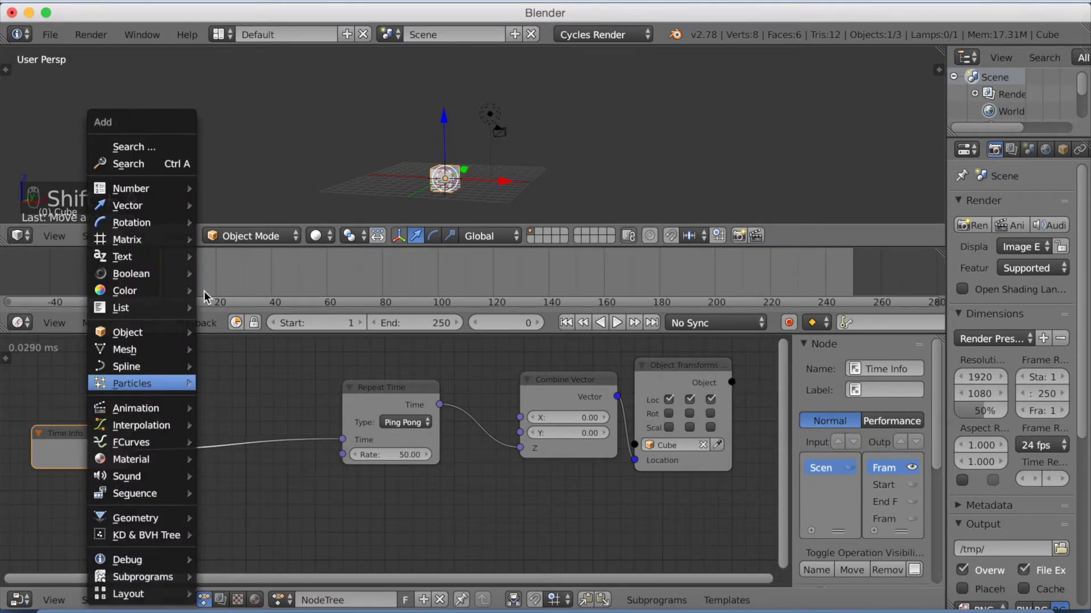
pyautogui.moveTo(173, 188)
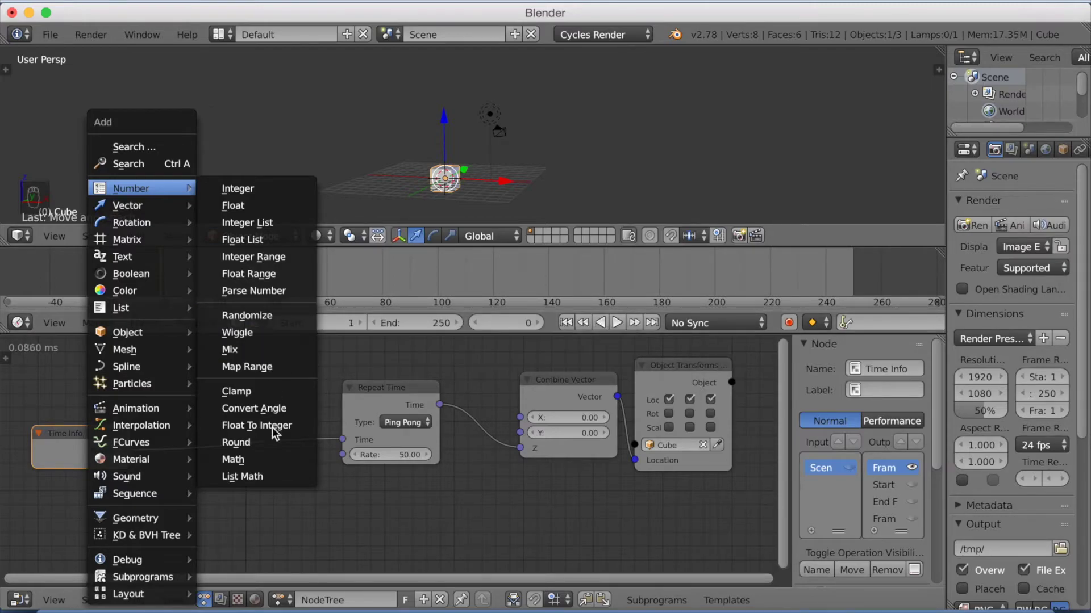
pyautogui.click(270, 460)
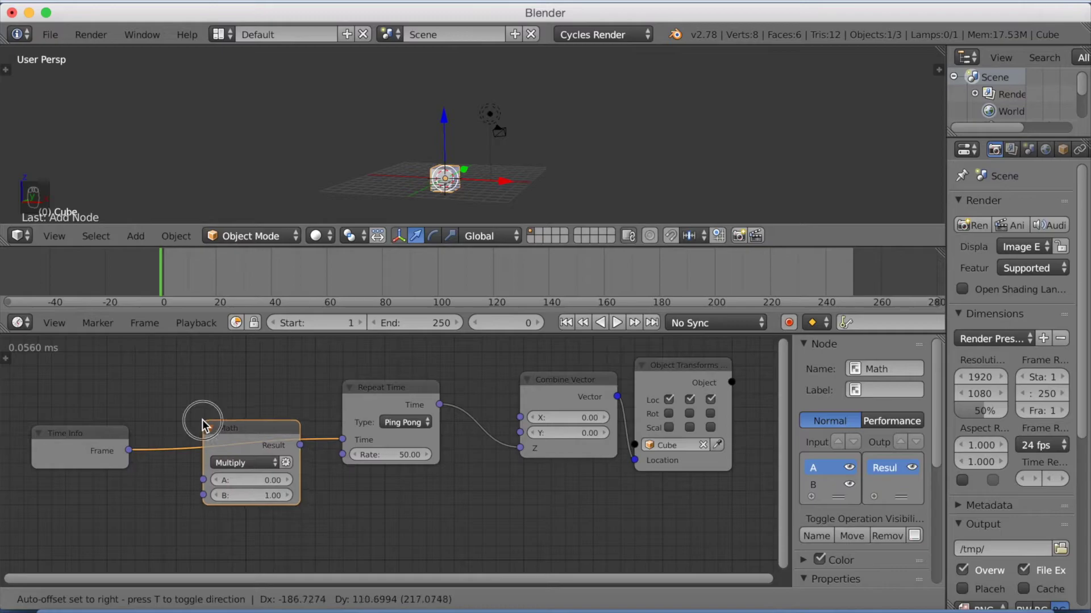
pyautogui.click(203, 420)
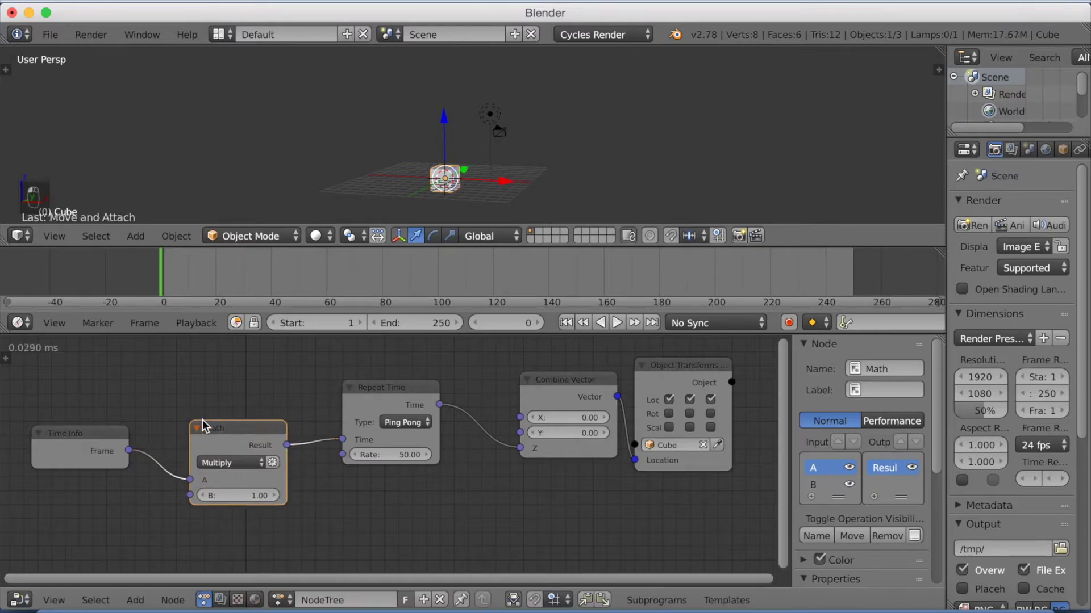
pyautogui.click(242, 494)
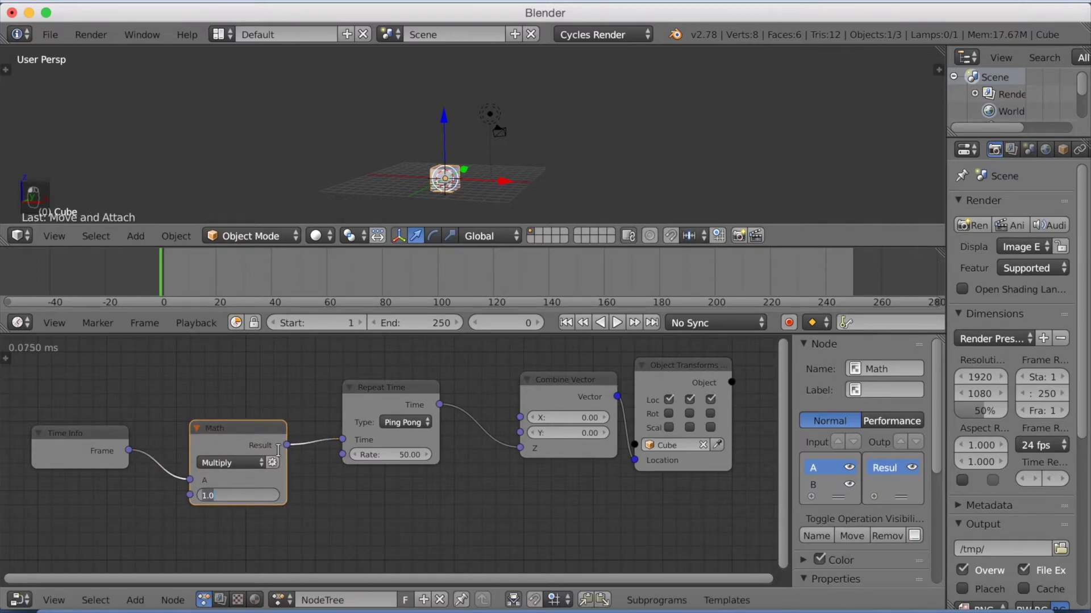
pyautogui.write('4')
pyautogui.press('Return')
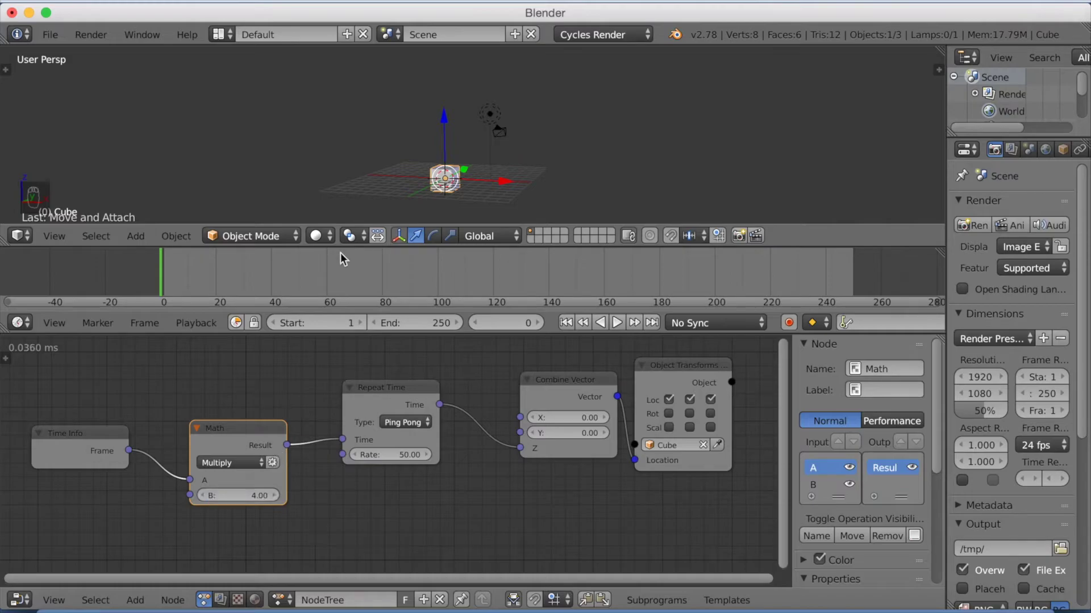
pyautogui.click(616, 322)
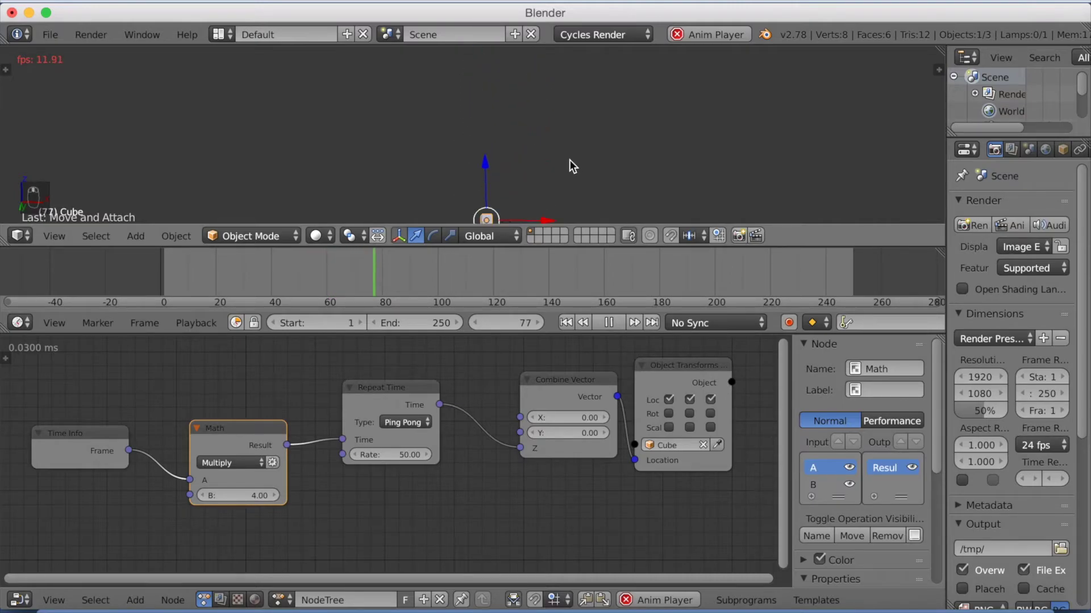
# Step: With playback paused, reset the Multiply node's B value to 1.00 and resume the cube animation
pyautogui.click(608, 321)
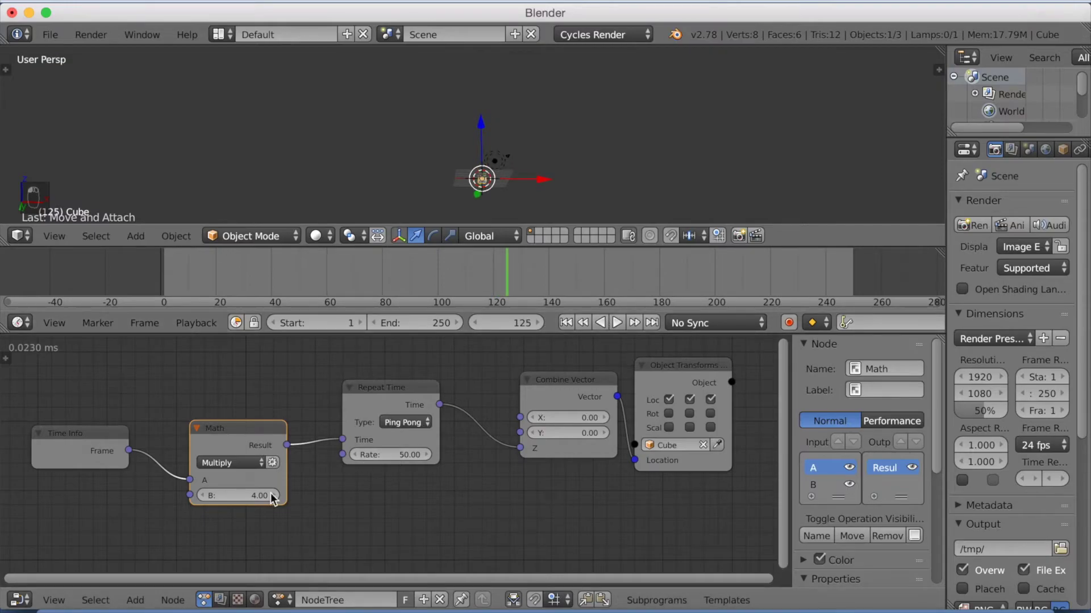
pyautogui.write('1')
pyautogui.press('Return')
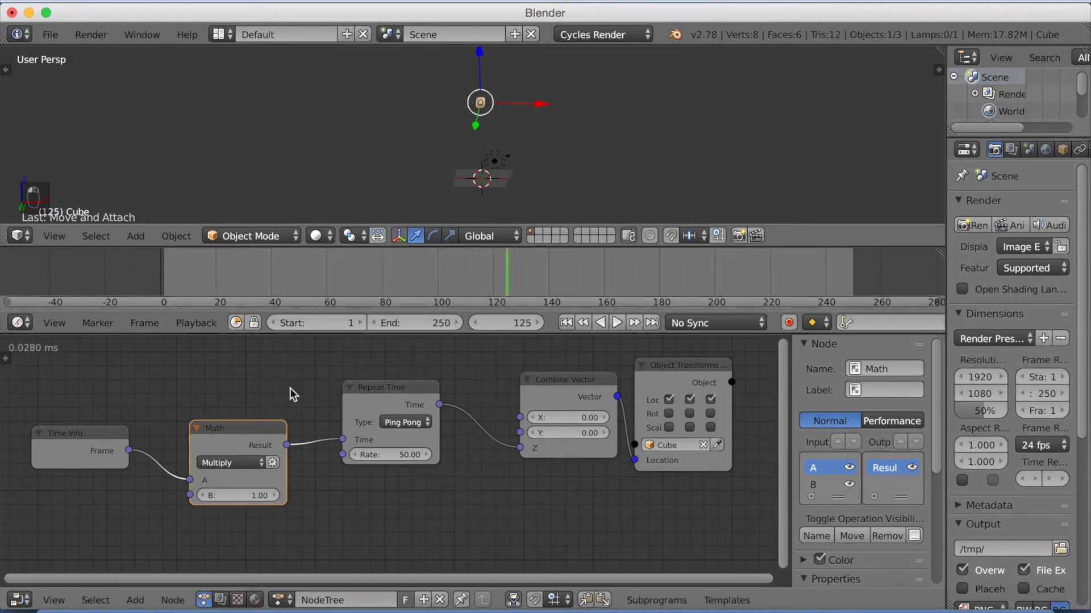
pyautogui.click(617, 322)
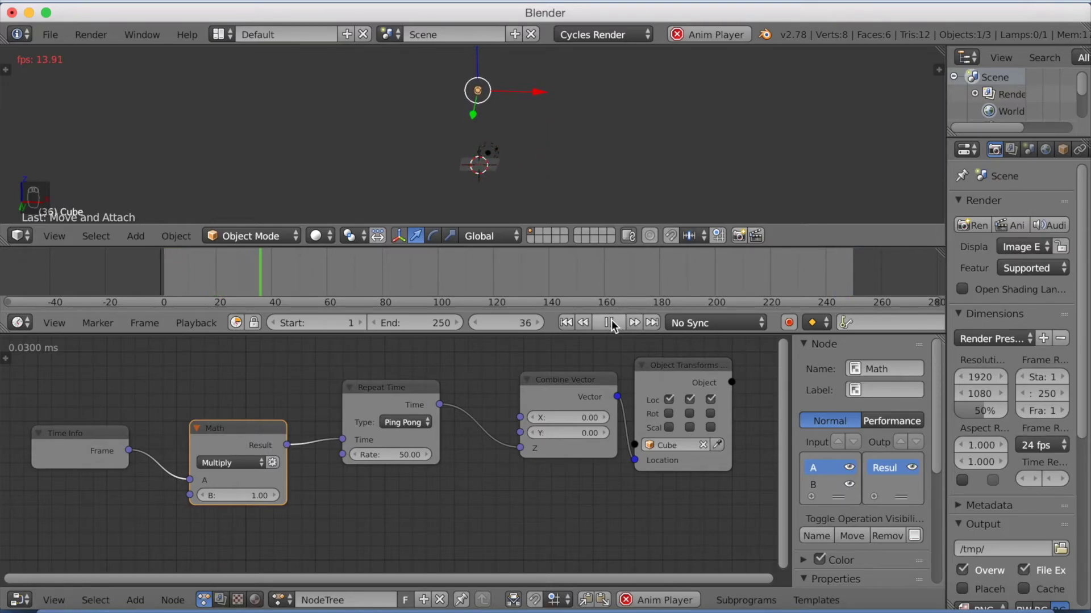
# Step: Change Repeat Time's Rate from 50 to 20 and replay the cube animation from frame 0
pyautogui.click(610, 322)
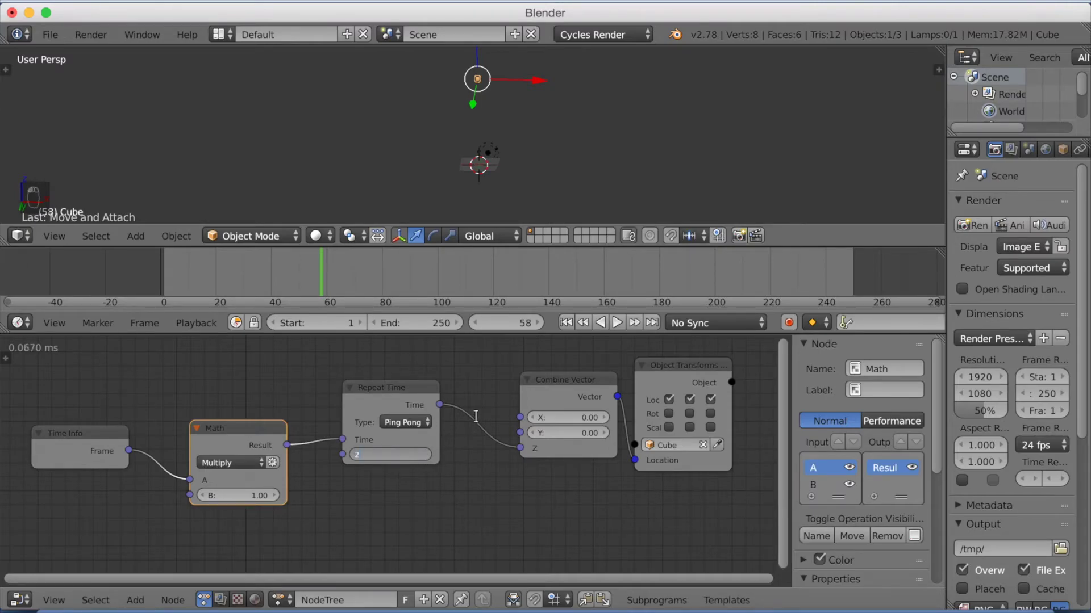
pyautogui.write('0')
pyautogui.press('Return')
pyautogui.hotkey('alt', 'a')
pyautogui.click(121, 278)
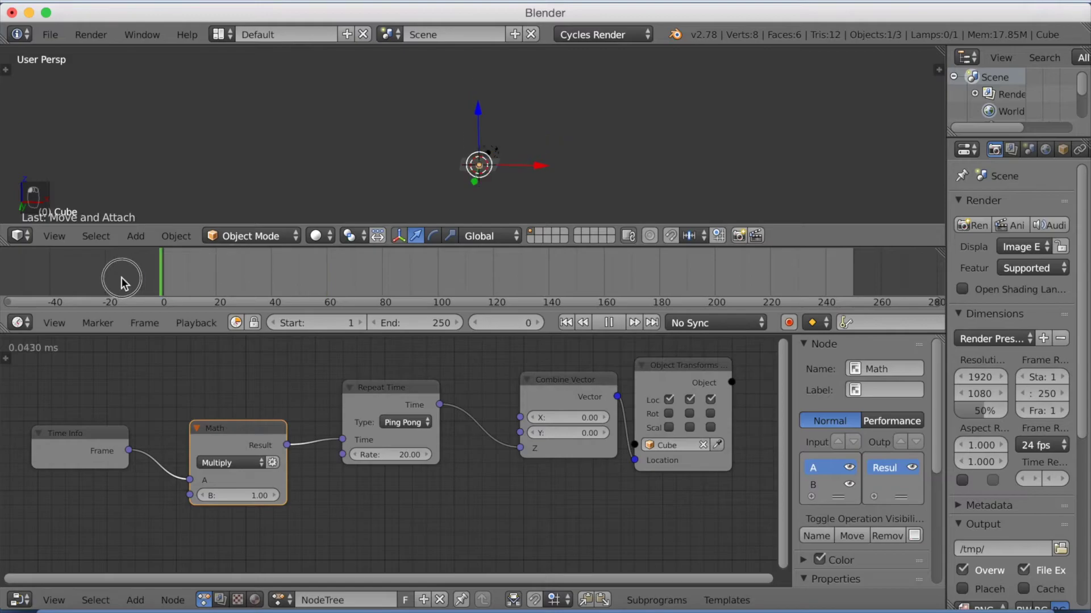
pyautogui.click(619, 323)
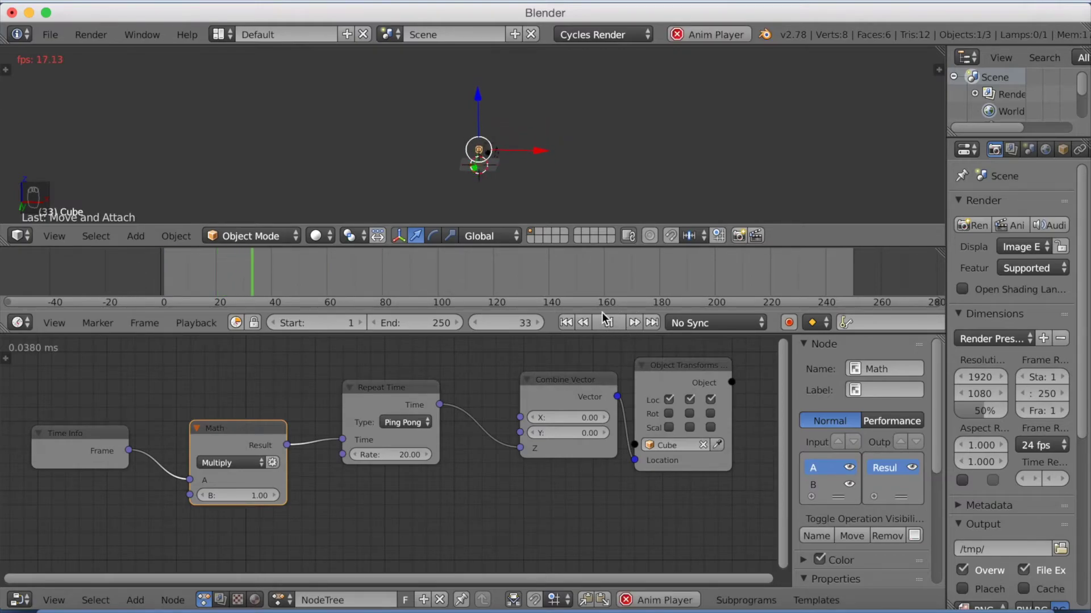
# Step: Set the Math node's B multiplier to 4.00 and stop playback at frame 183
pyautogui.click(234, 496)
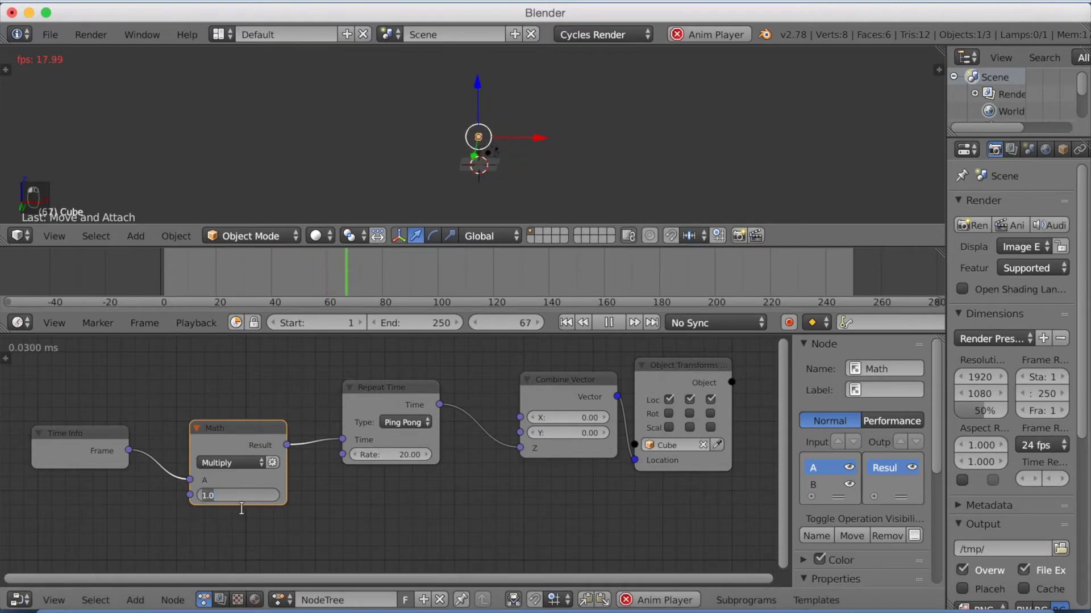
pyautogui.write('4')
pyautogui.press('Return')
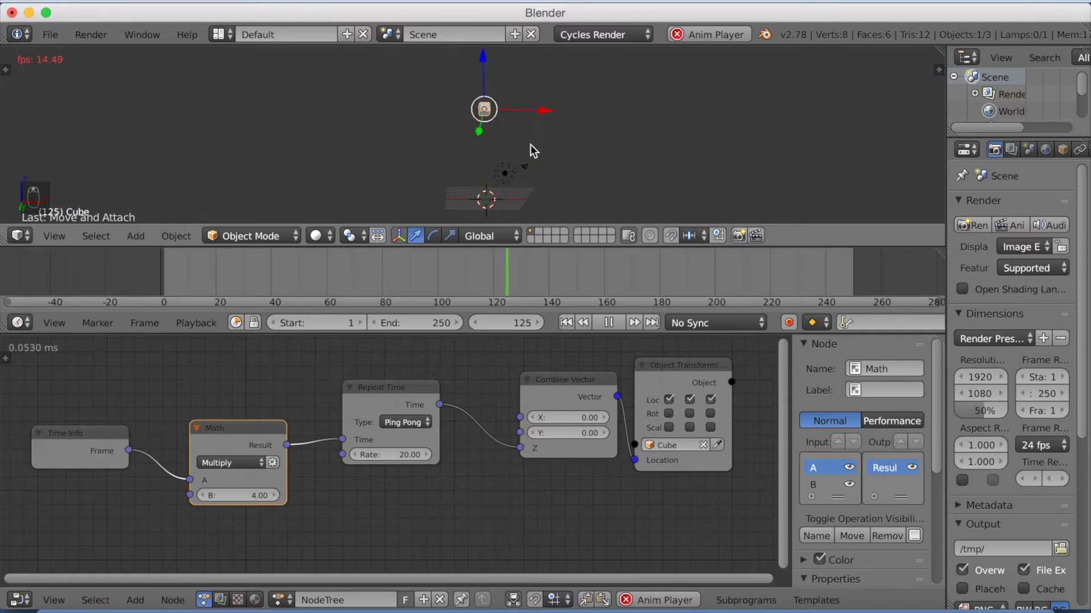
pyautogui.click(609, 323)
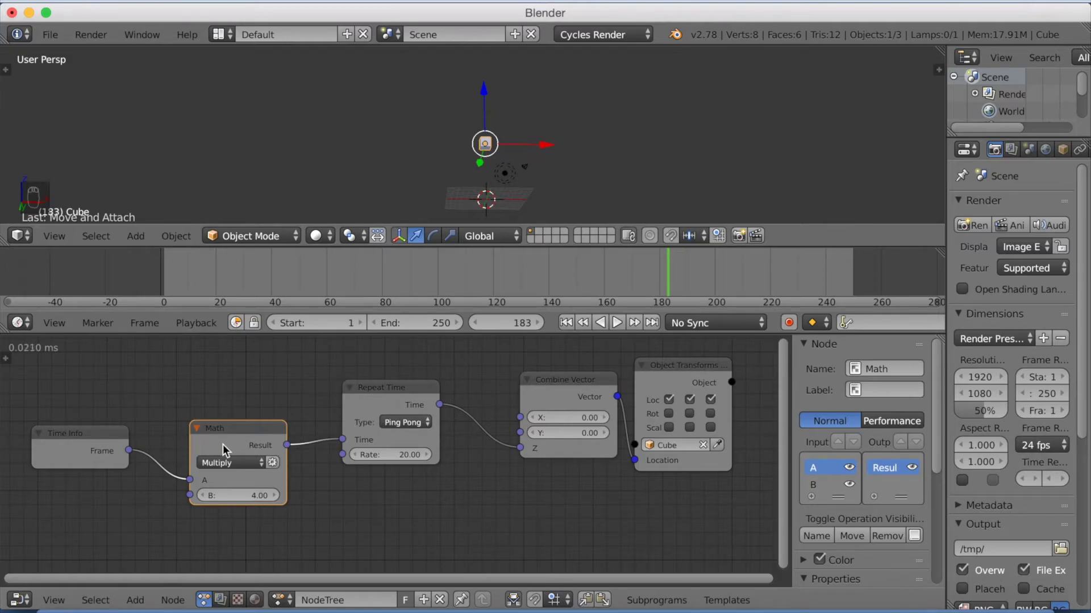
# Step: Rearrange the Math, Time Info, Repeat Time and Combine Vector nodes into a compact chain
pyautogui.moveTo(222, 444); pyautogui.dragTo(179, 468)
pyautogui.moveTo(111, 449); pyautogui.dragTo(86, 414)
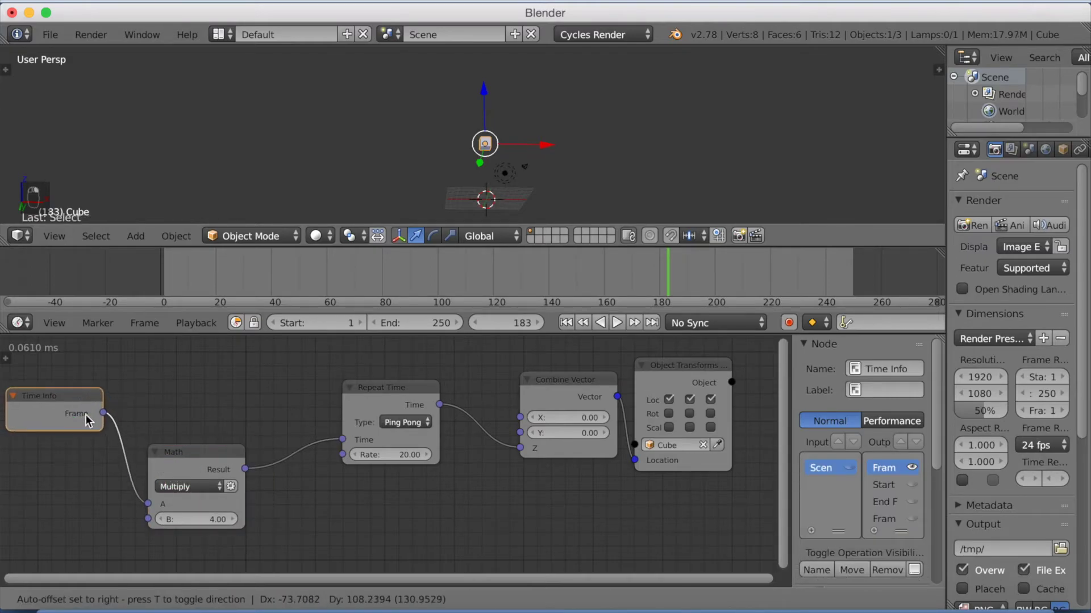
pyautogui.moveTo(185, 464); pyautogui.dragTo(162, 452)
pyautogui.moveTo(364, 391); pyautogui.dragTo(279, 388)
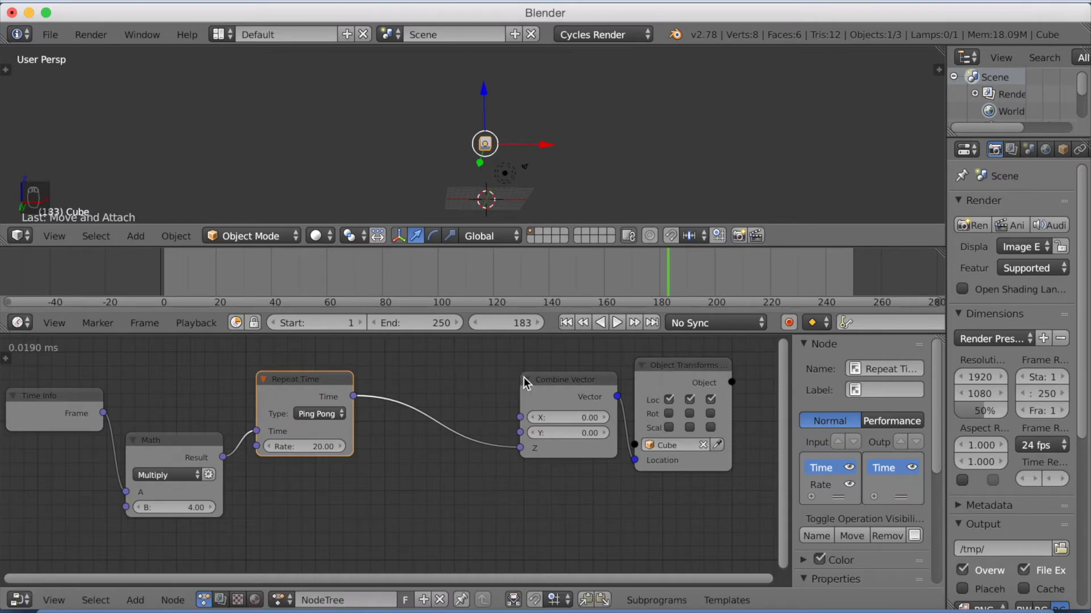
pyautogui.moveTo(547, 388)
pyautogui.mouseDown()
pyautogui.moveTo(520, 377)
pyautogui.moveTo(530, 376)
pyautogui.mouseUp()
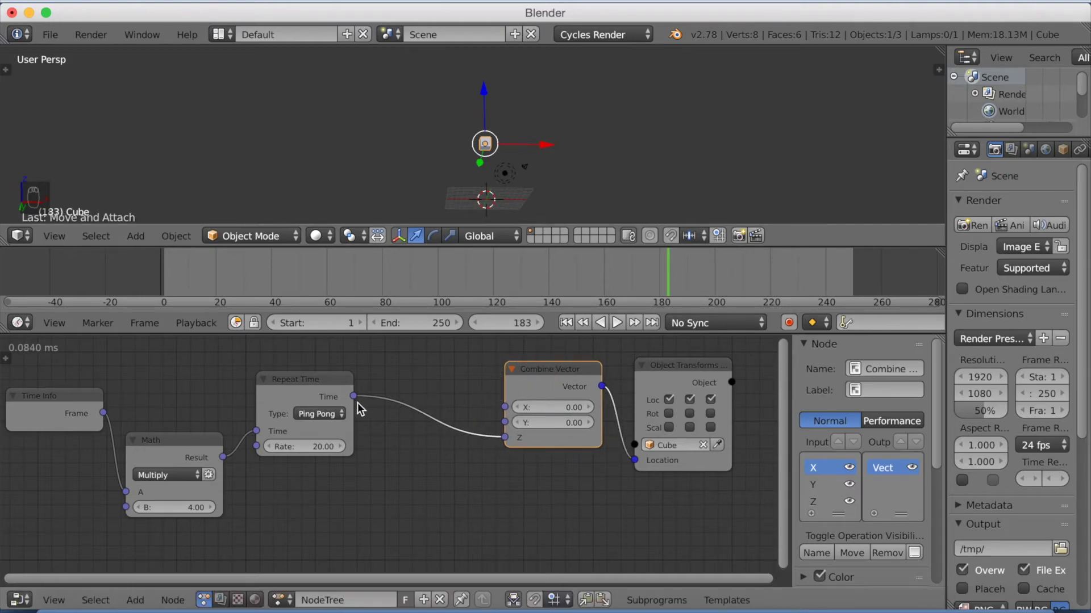
# Step: Link Repeat Time's output to Combine Vector's Y and set the first Math node's B to 1
pyautogui.moveTo(354, 397); pyautogui.dragTo(504, 423)
pyautogui.click(618, 321)
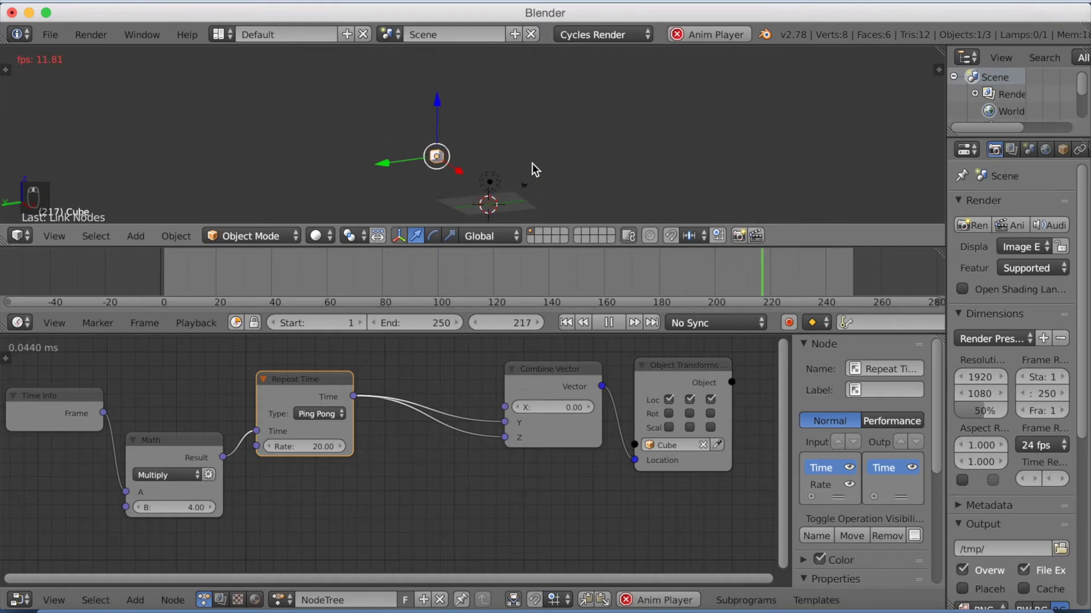
pyautogui.click(200, 510)
pyautogui.write('1')
pyautogui.press('Return')
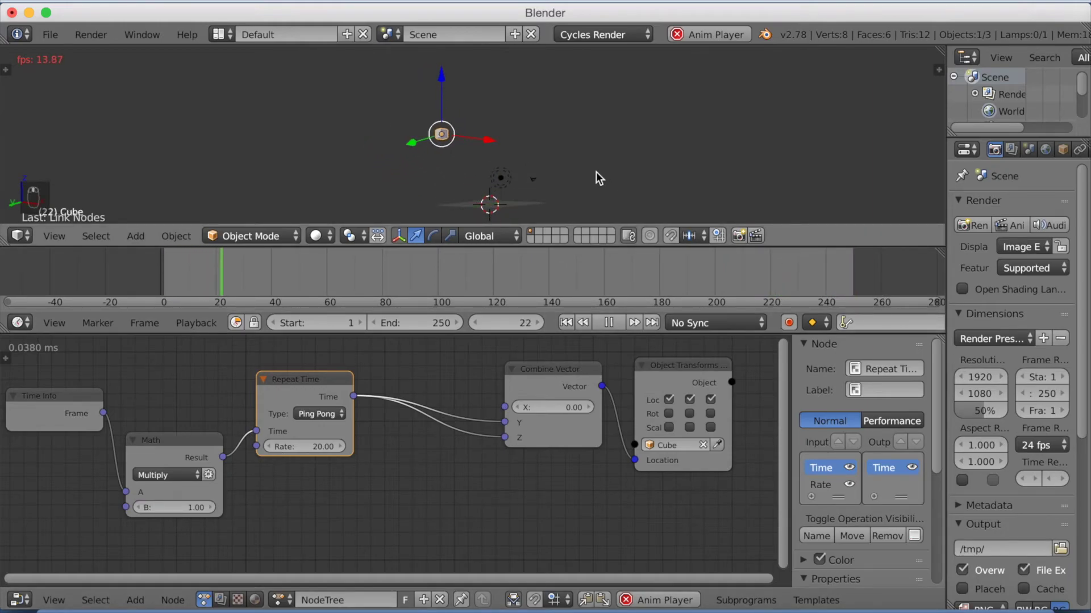
pyautogui.click(610, 323)
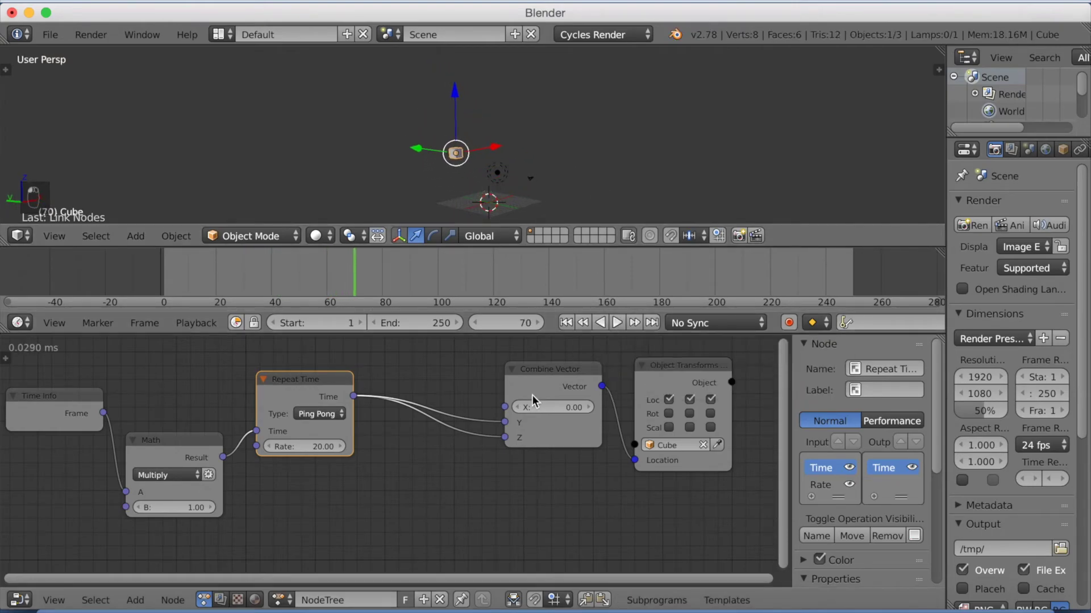
# Step: Add a Math node and drop it onto the Repeat Time–Combine Vector Y link
pyautogui.hotkey('shift', 'a')
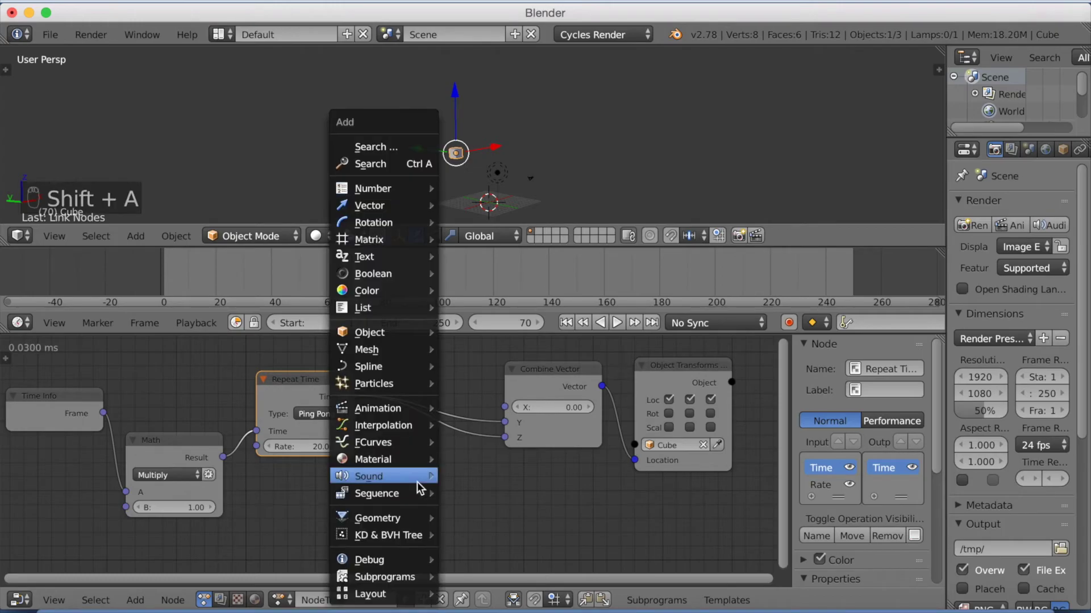
pyautogui.moveTo(390, 187)
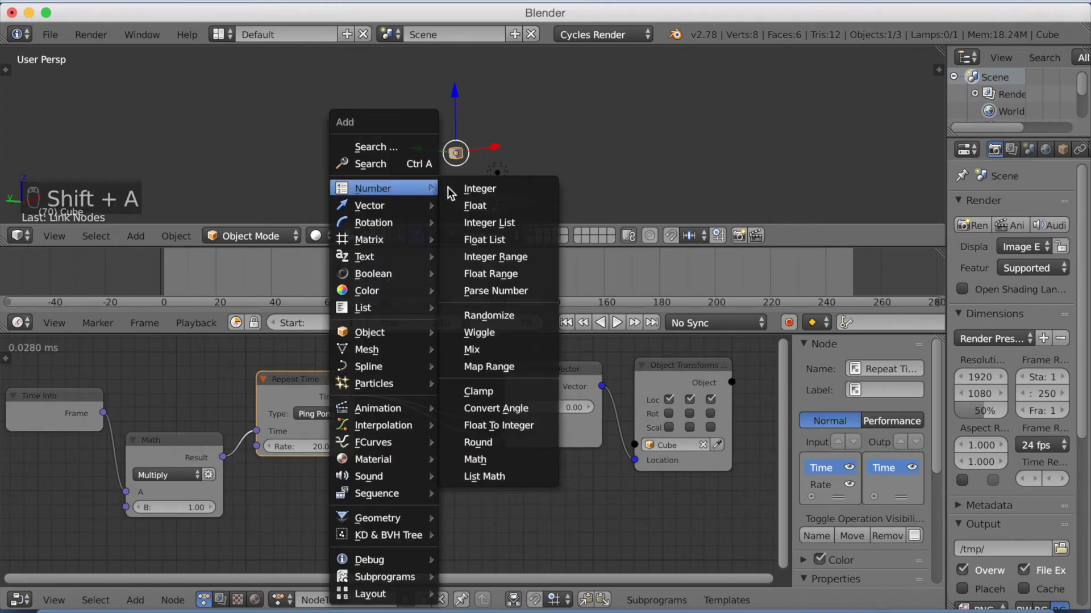
pyautogui.click(493, 458)
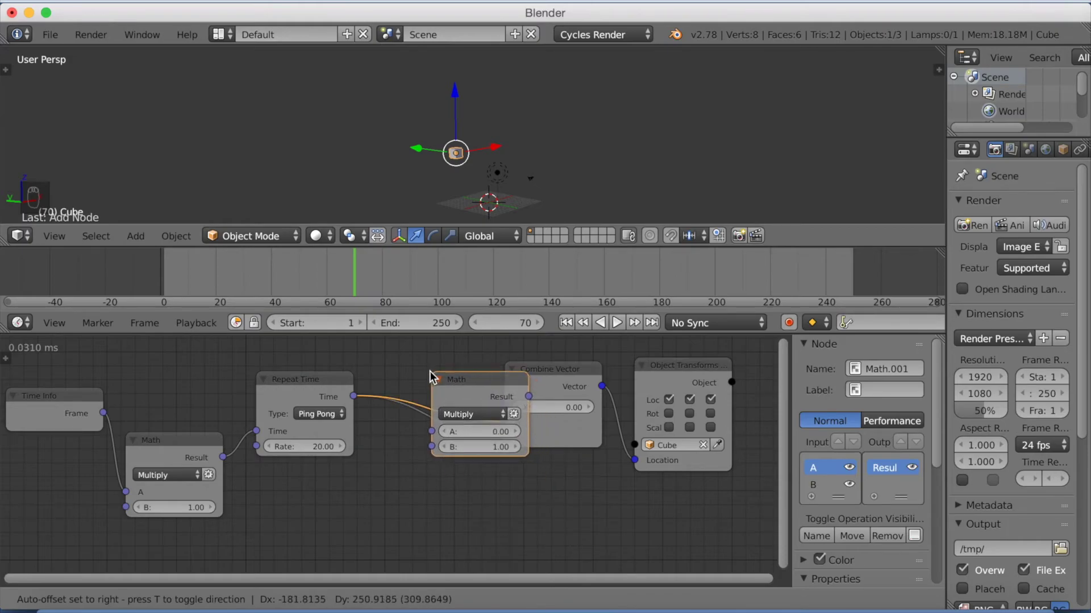
pyautogui.click(433, 381)
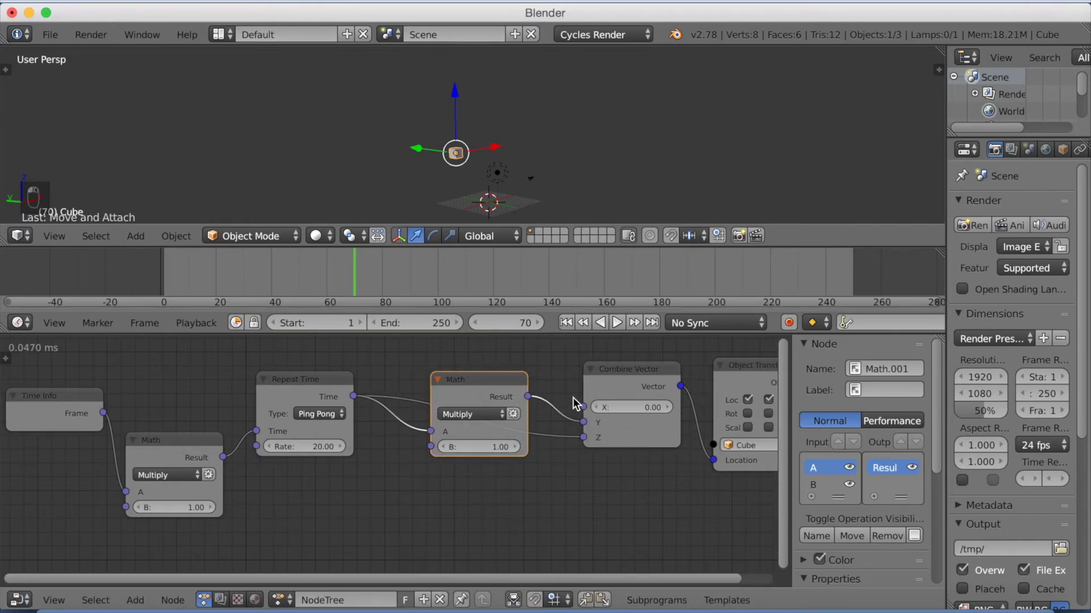
# Step: Arrange the new Math node and Combine Vector, set its B to 5, and play the animation
pyautogui.press('Home')
pyautogui.moveTo(458, 391); pyautogui.dragTo(466, 357, button='right')
pyautogui.moveTo(557, 397); pyautogui.dragTo(551, 421, button='right')
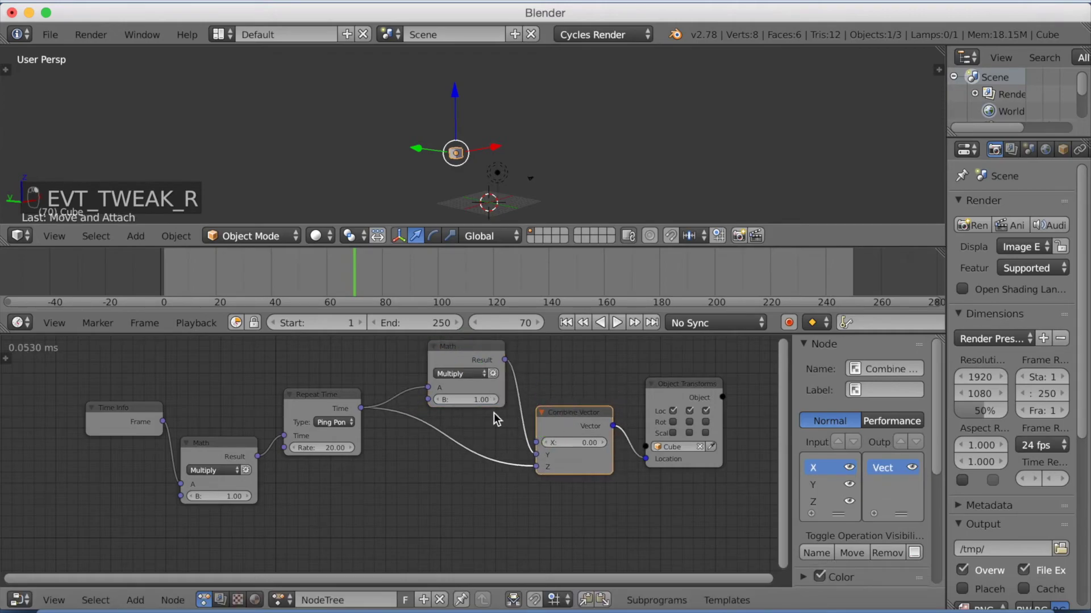
pyautogui.click(463, 399)
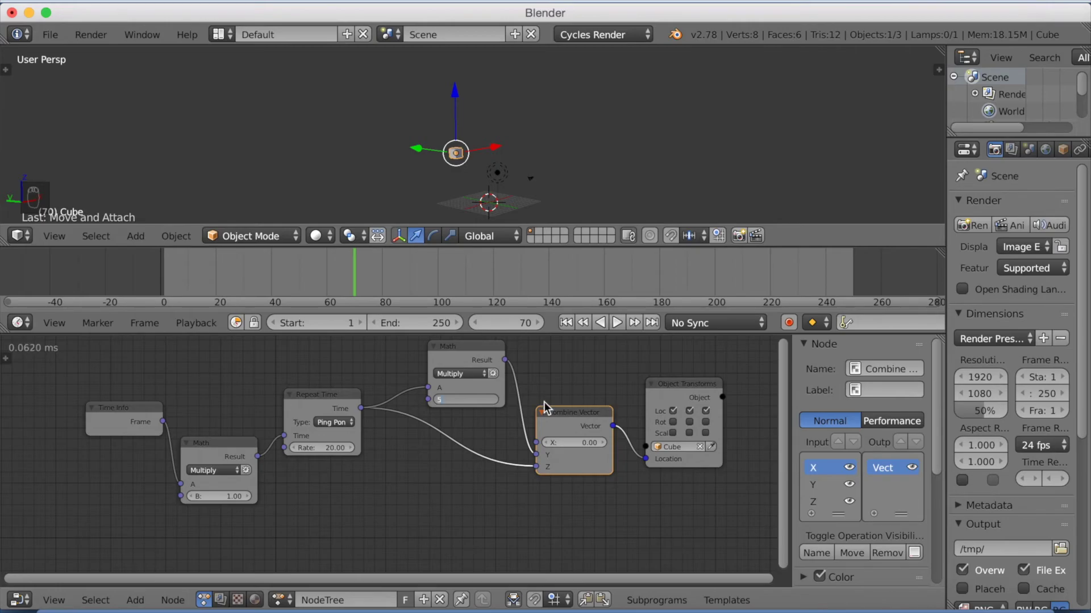
pyautogui.press('Return')
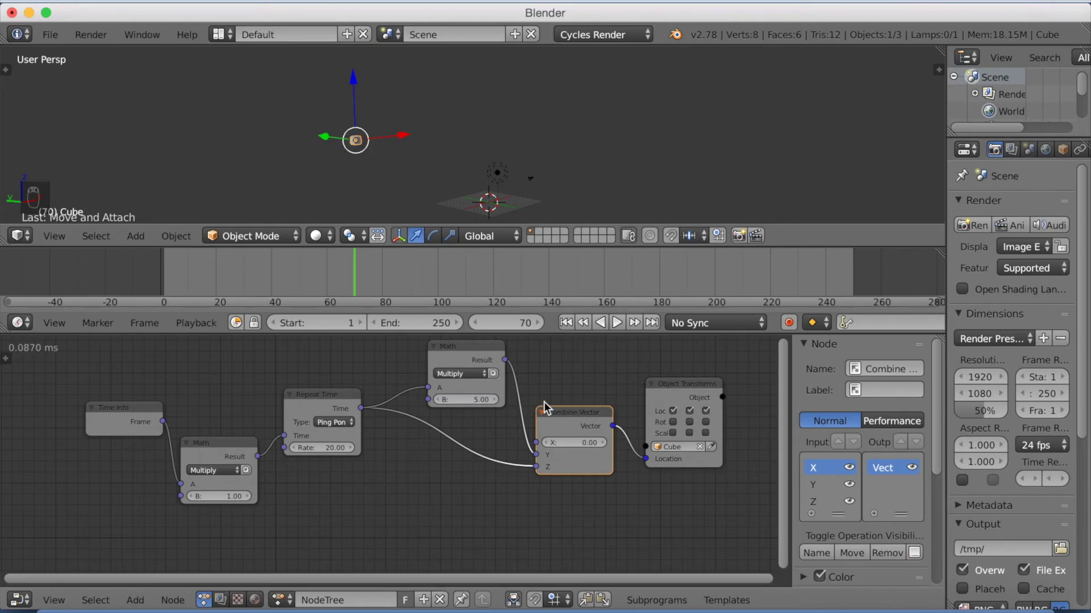
pyautogui.click(617, 322)
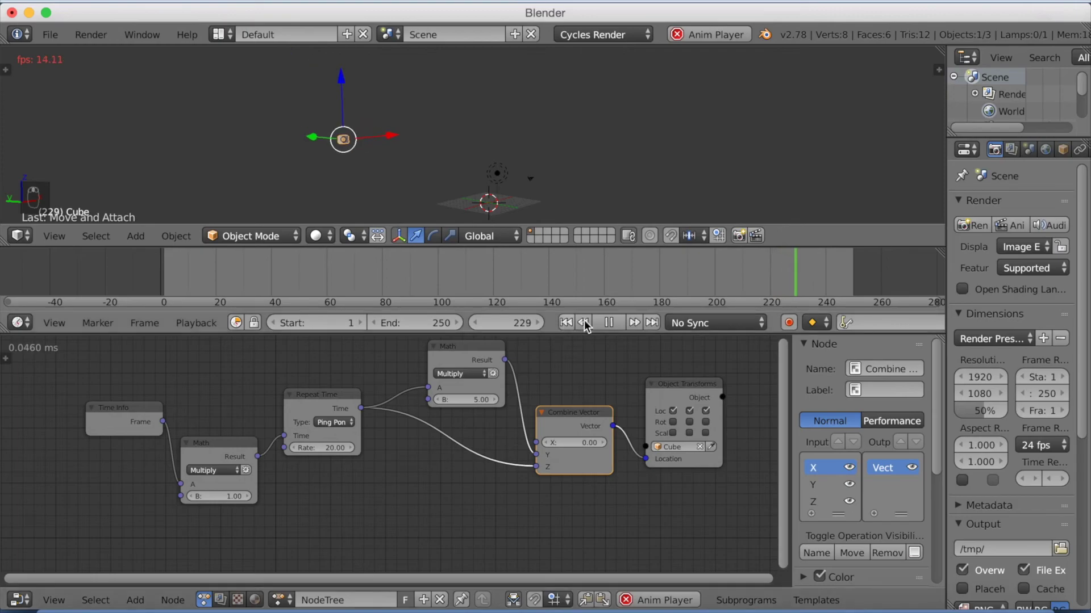
pyautogui.hotkey('alt', 'a')
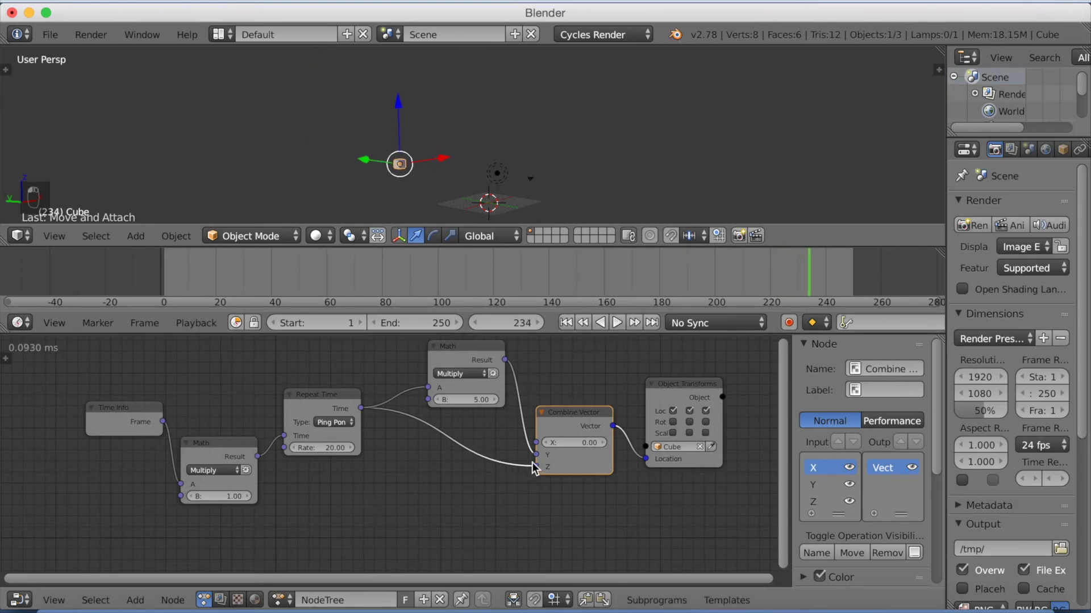
# Step: Rewire so the ×5 Math node feeds Combine Vector's Z while Repeat Time drives Y, then play
pyautogui.moveTo(536, 466)
pyautogui.mouseDown()
pyautogui.moveTo(453, 368)
pyautogui.moveTo(535, 459)
pyautogui.mouseUp()
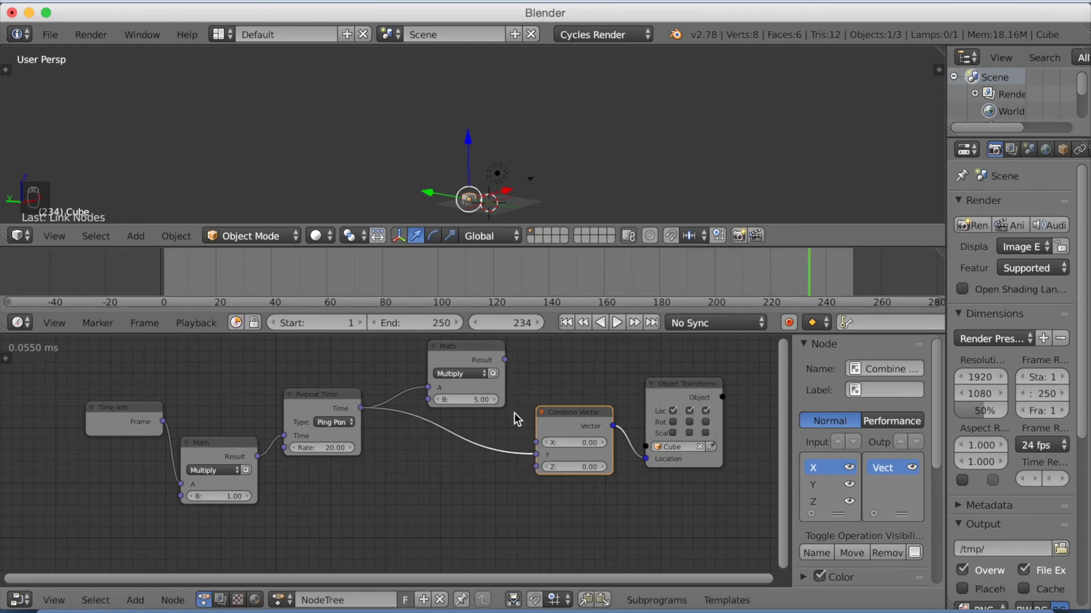
pyautogui.press('g')
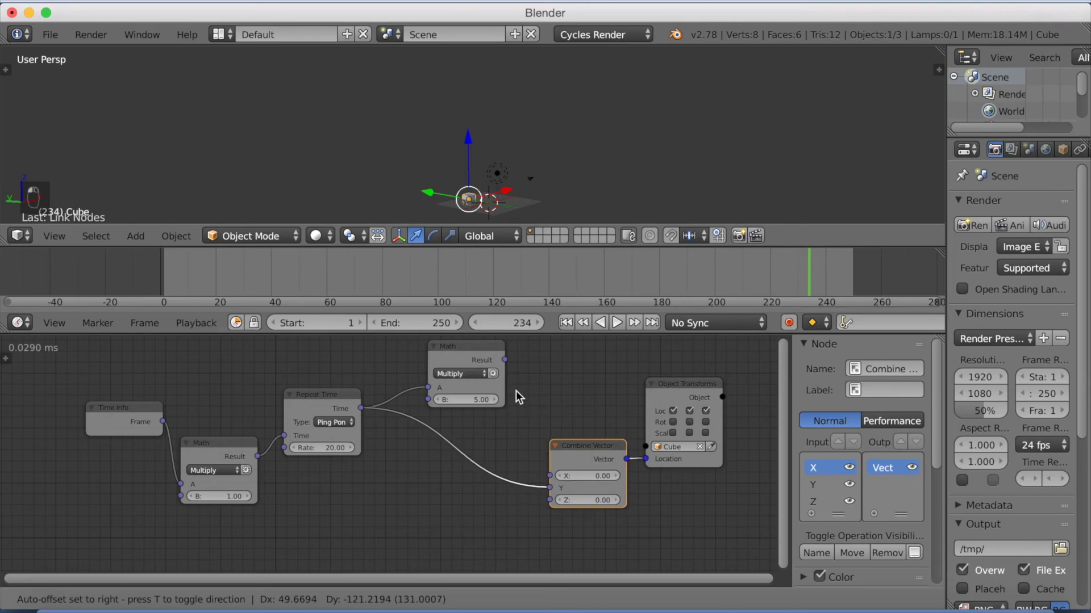
pyautogui.click(516, 391)
pyautogui.click(503, 367)
pyautogui.moveTo(504, 360); pyautogui.dragTo(548, 499)
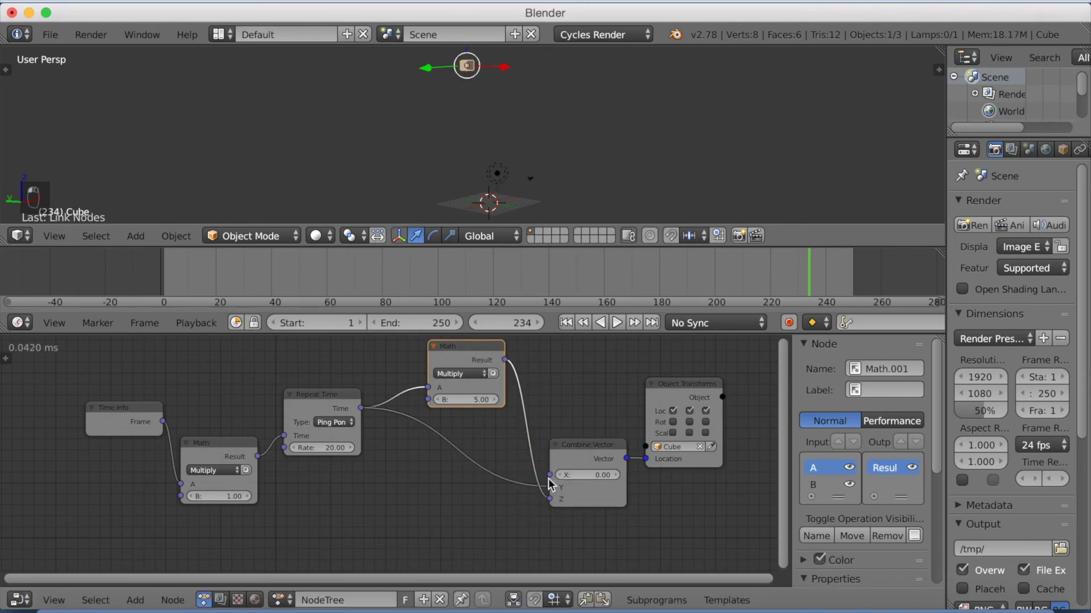
pyautogui.click(617, 323)
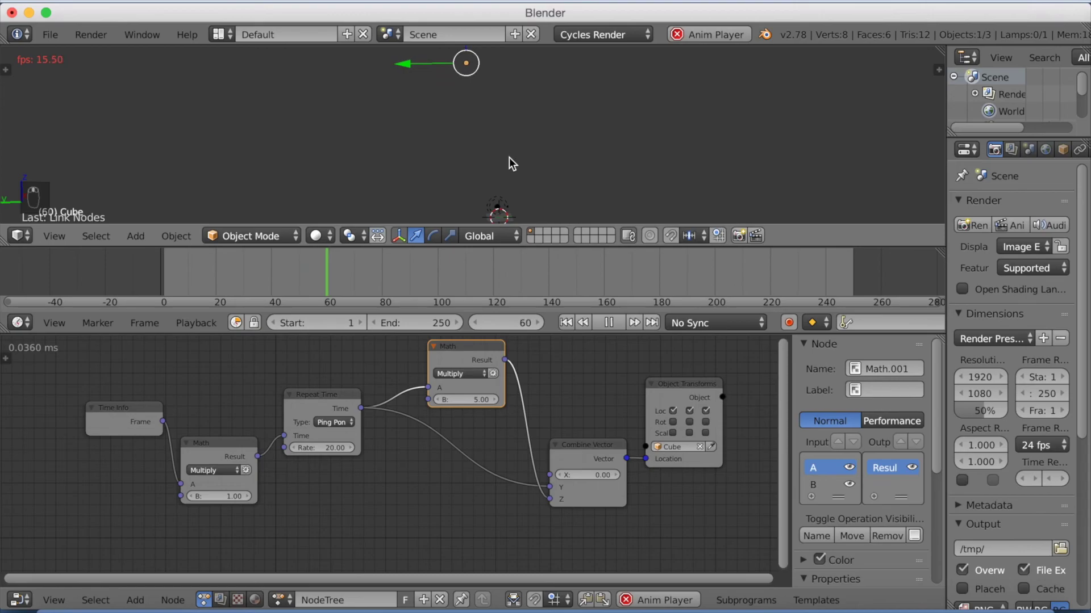
pyautogui.click(335, 448)
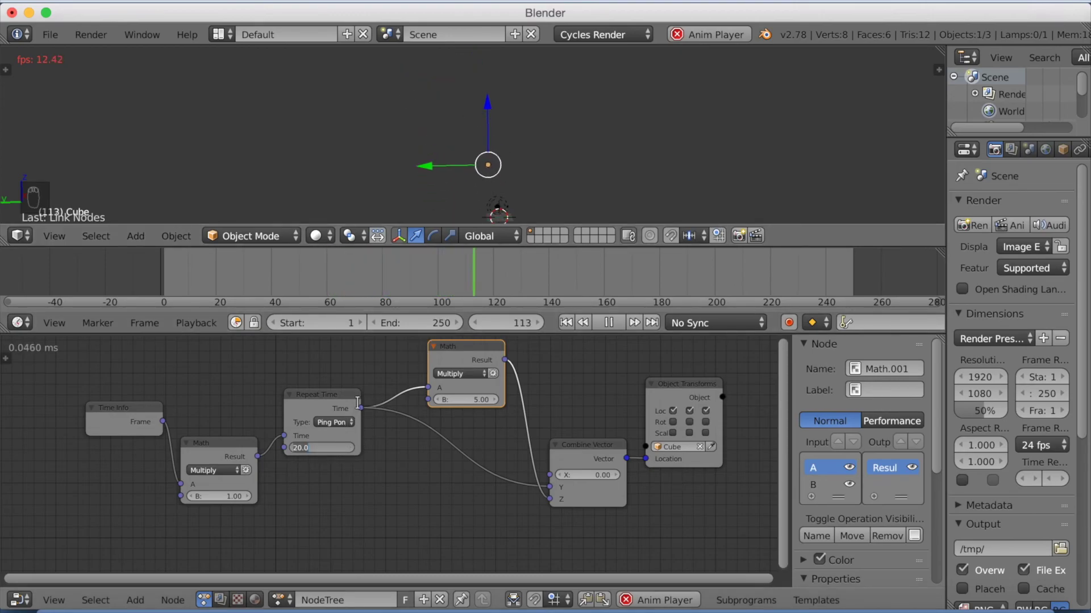
# Step: Lower the Repeat Time rate to 5 and stop playback at frame 222
pyautogui.write('5')
pyautogui.press('Return')
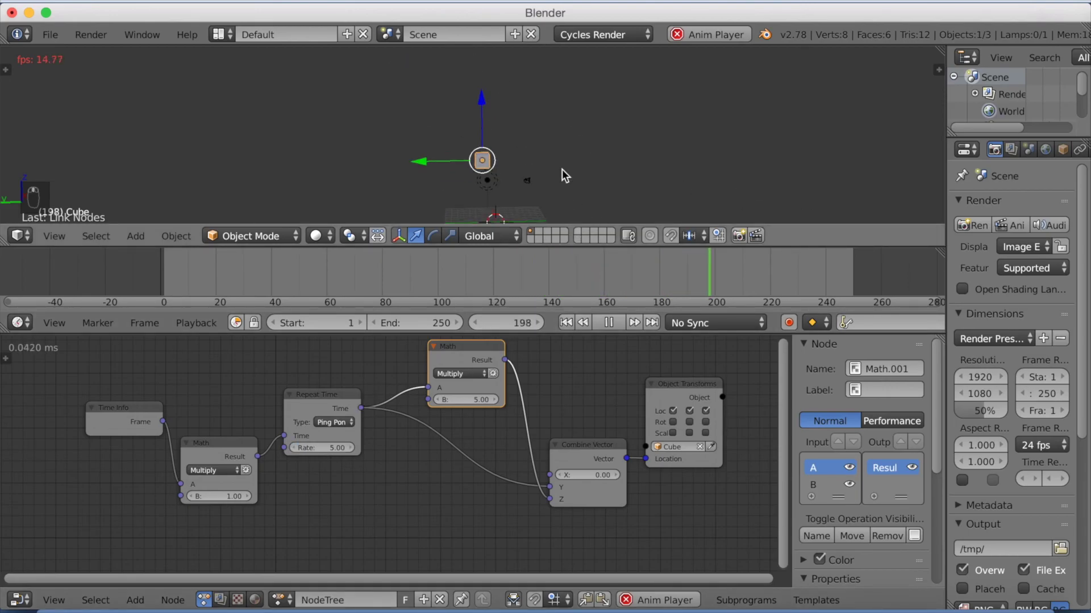
pyautogui.click(605, 321)
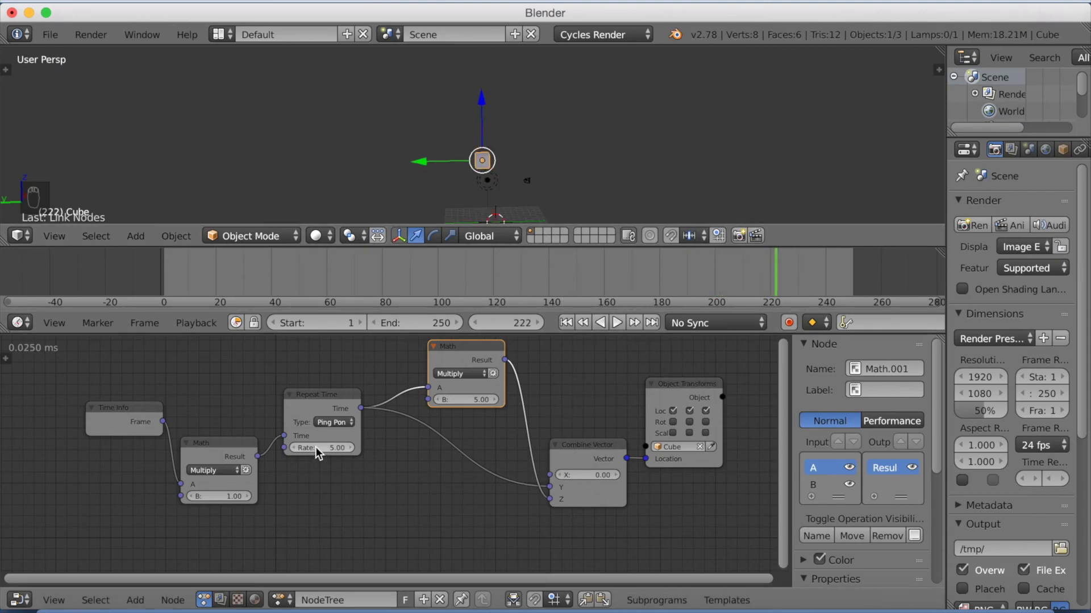
pyautogui.click(463, 399)
# Step: Set the second Math node's B to 1 and Repeat Time rate to 50, then replay from frame 0
pyautogui.write('1')
pyautogui.press('Return')
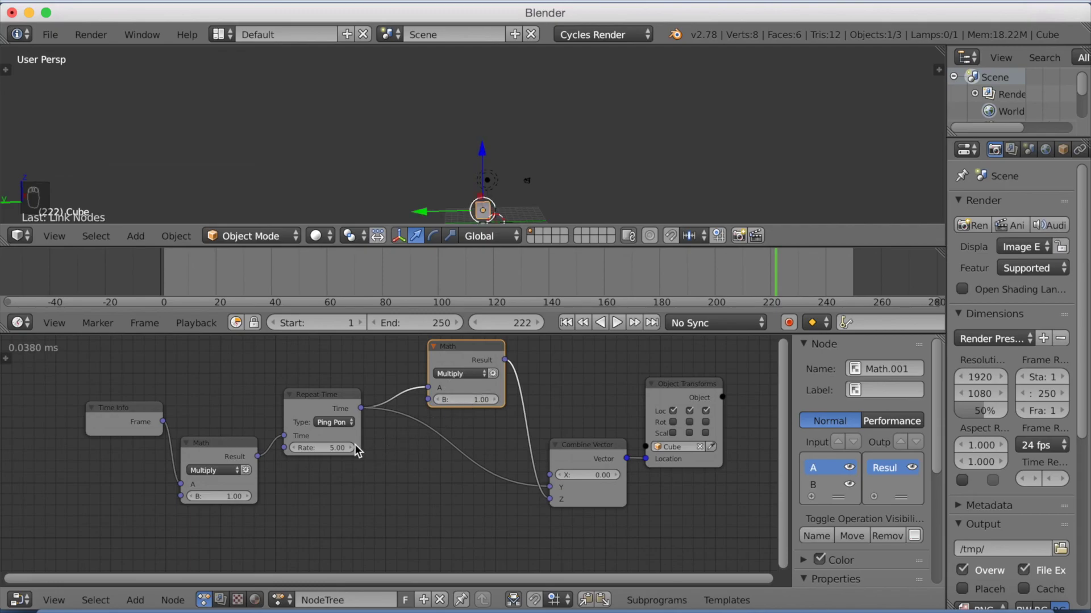
pyautogui.click(330, 446)
pyautogui.press('BackSpace')
pyautogui.write('50')
pyautogui.press('Return')
pyautogui.click(162, 264)
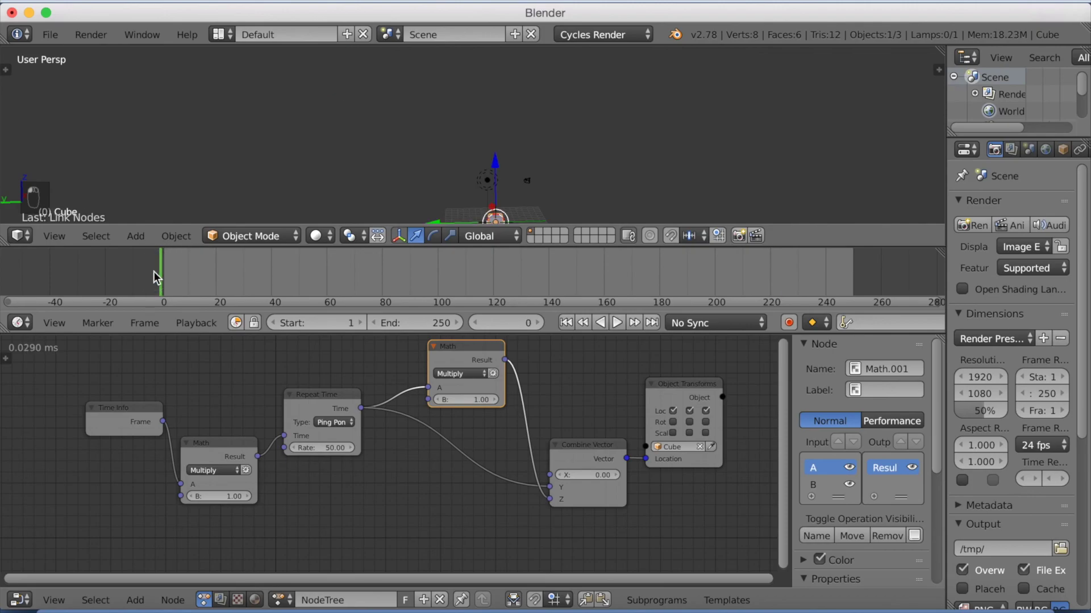
pyautogui.click(617, 322)
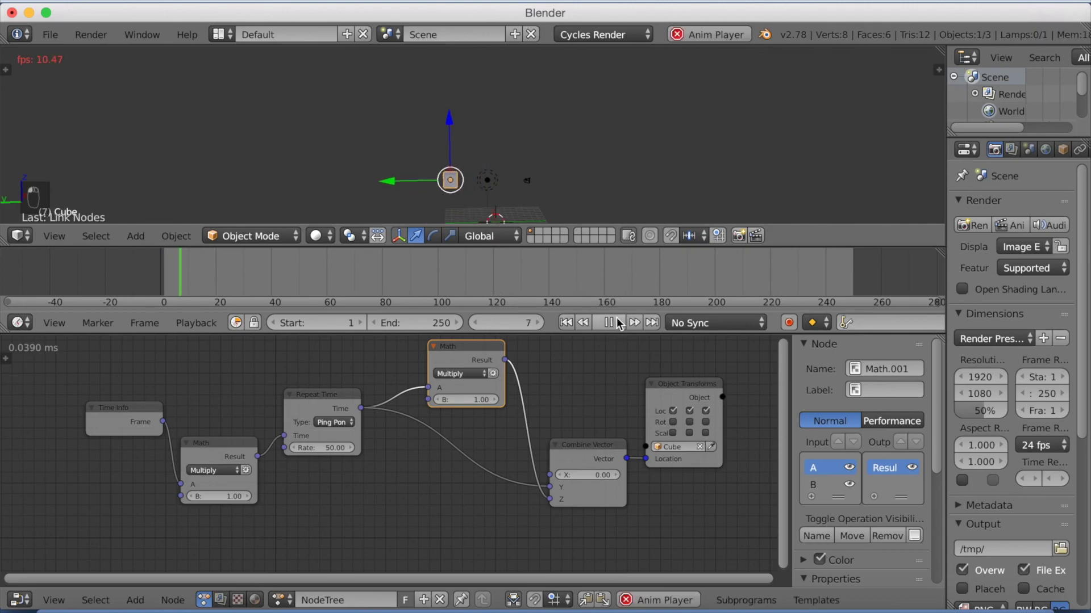